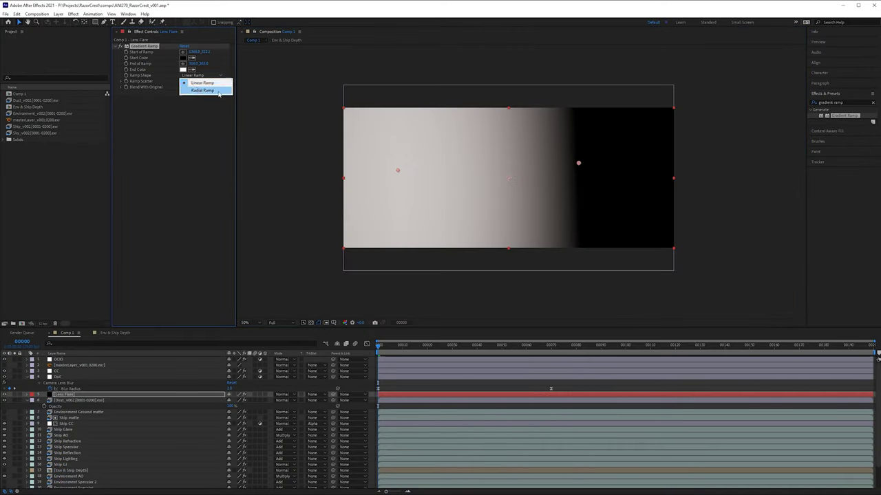
# Set the Lens Flare layer's Gradient Ramp to Radial Ramp and move its end point outside the frame, beyond the upper-right corner.
pyautogui.click(203, 90)
pyautogui.moveTo(399, 171); pyautogui.dragTo(767, 78)
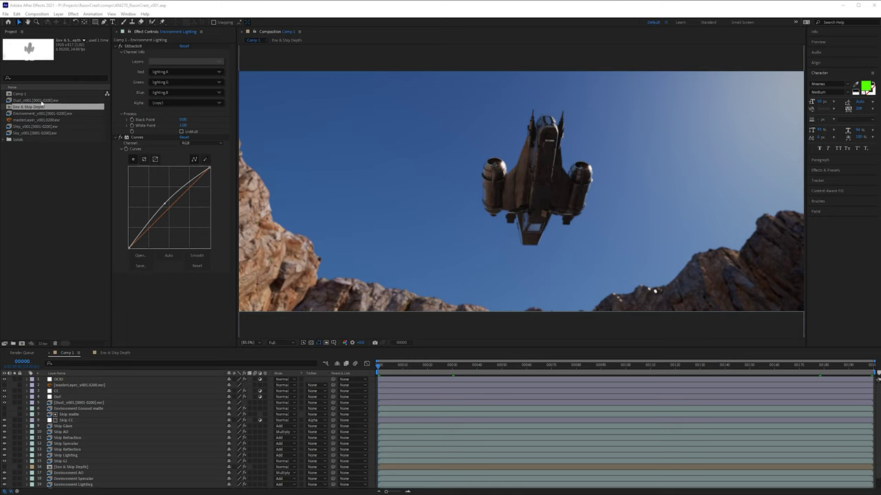
pyautogui.click(41, 101)
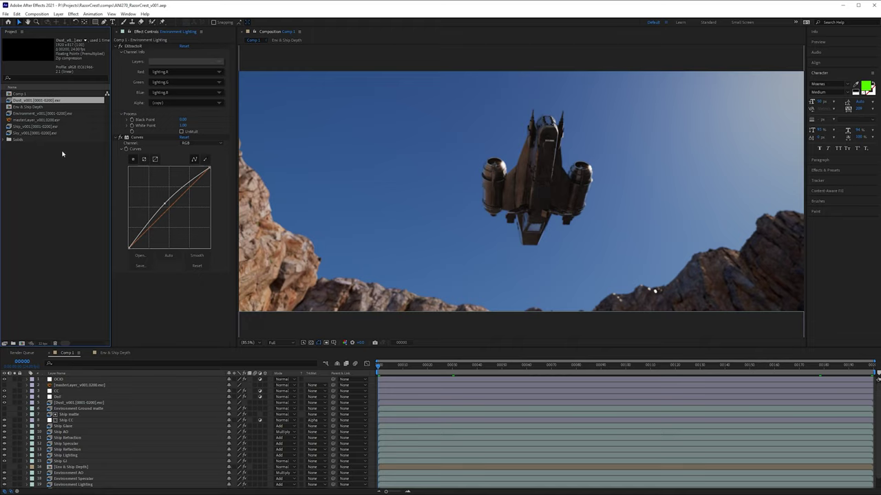
pyautogui.moveTo(62, 151); pyautogui.dragTo(46, 93)
pyautogui.rightClick(52, 130)
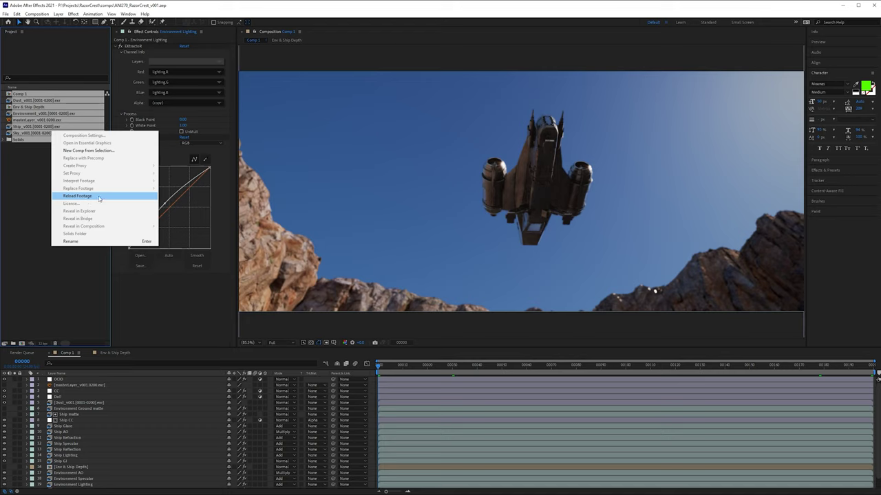
pyautogui.click(34, 167)
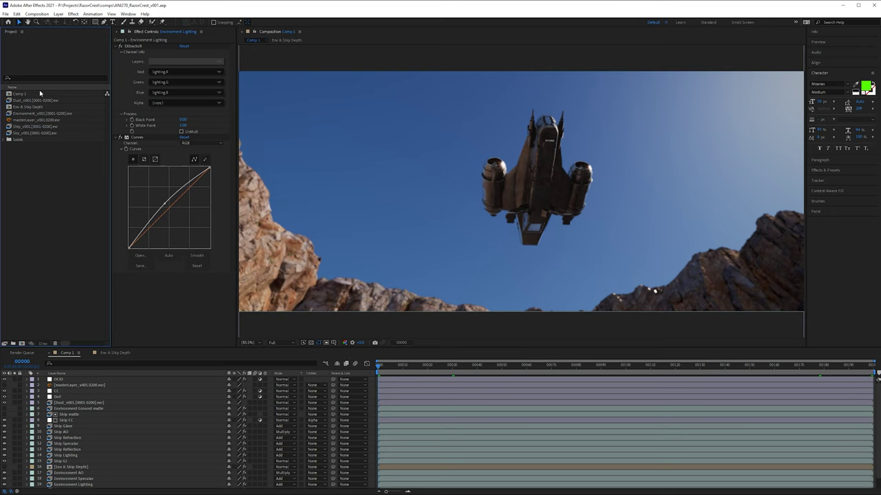
# Replace the Dust_v001 footage with the Dust_v002 OpenEXR sequence from the v002 Dust folder.
pyautogui.rightClick(48, 102)
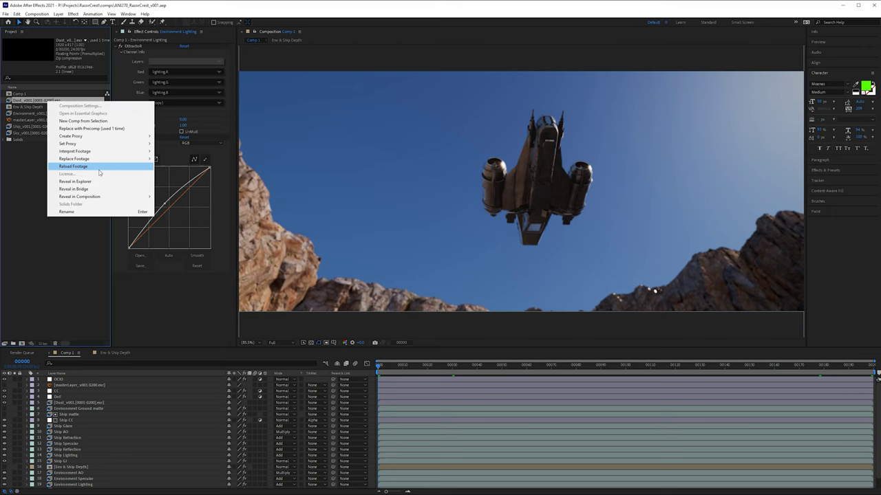
pyautogui.moveTo(120, 163)
pyautogui.click(168, 160)
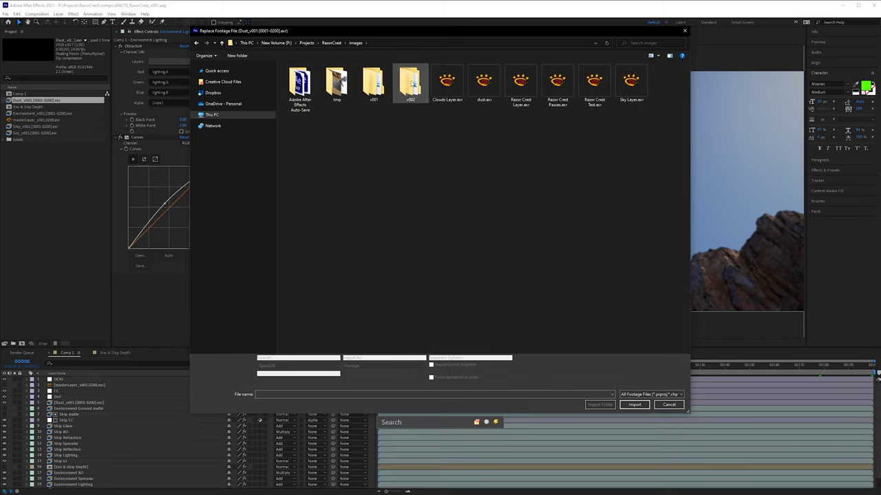
pyautogui.doubleClick(424, 80)
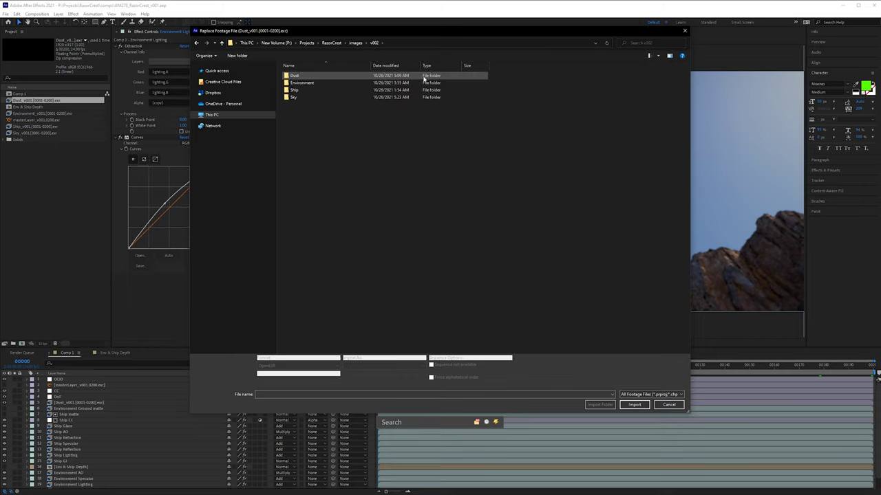
pyautogui.doubleClick(320, 77)
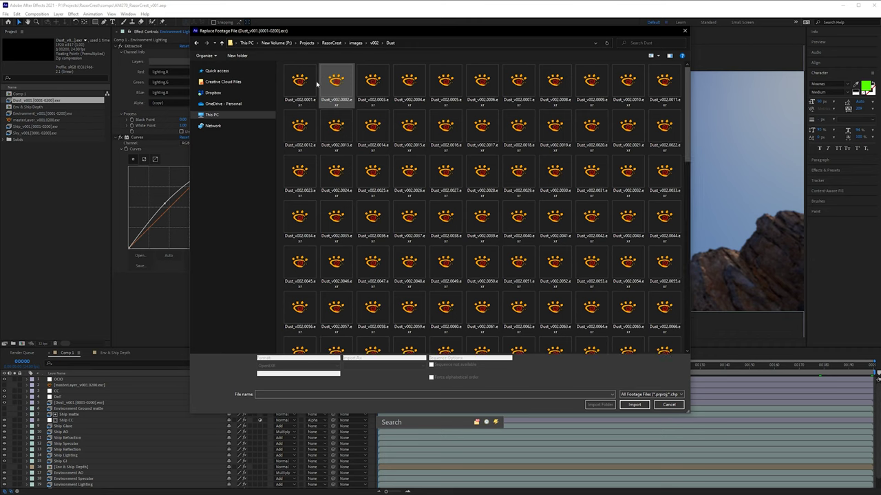
pyautogui.click(455, 212)
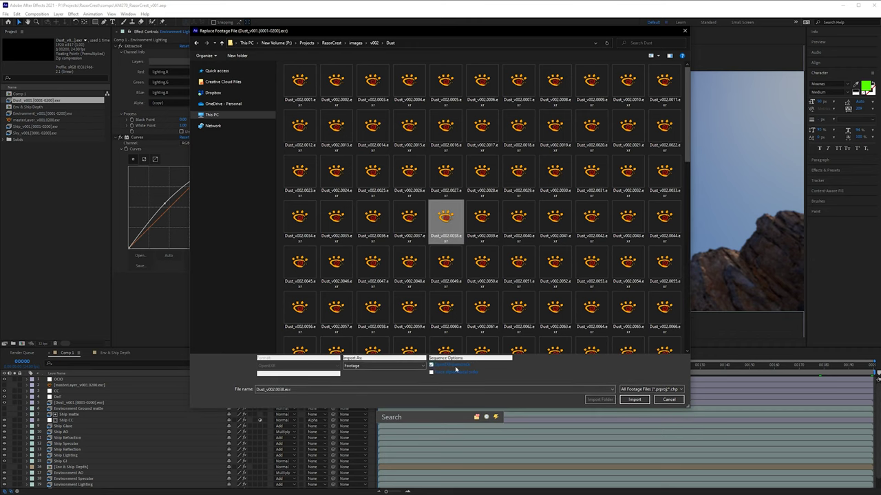
pyautogui.click(636, 400)
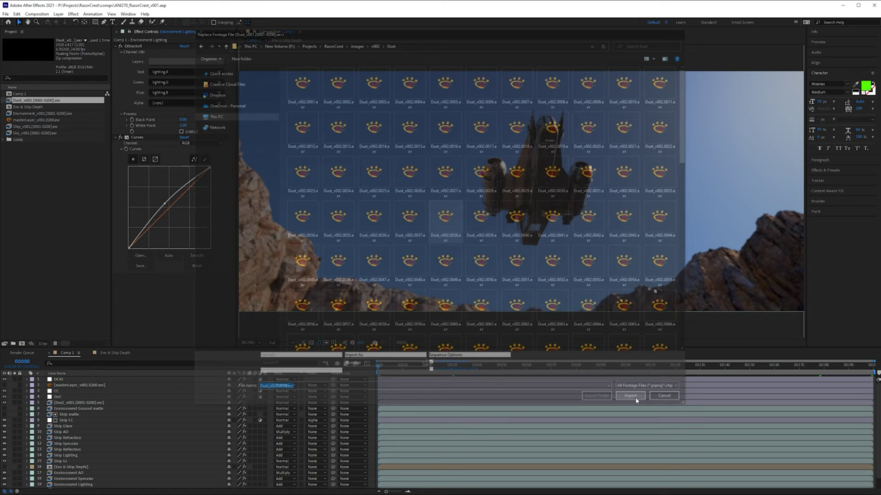
# Replace the Environment_v001 footage with the Environment_v002 image sequence from the v002 Environment folder.
pyautogui.rightClick(57, 114)
pyautogui.moveTo(133, 174)
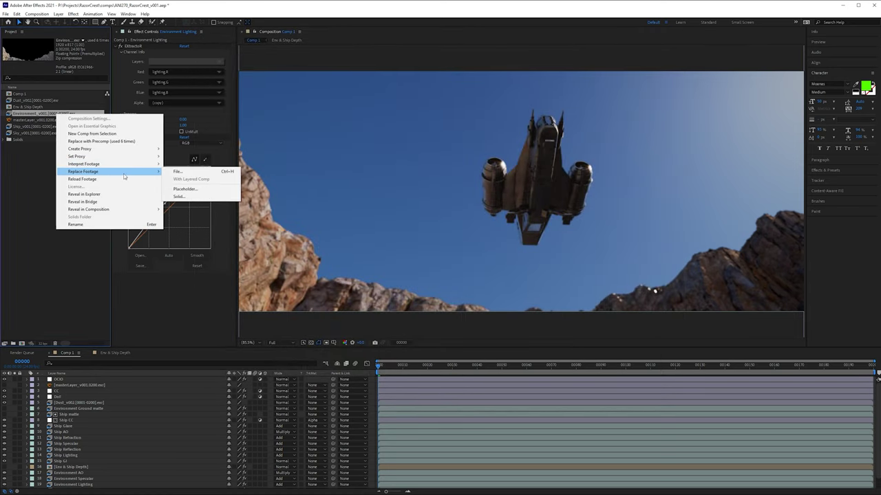
pyautogui.click(176, 172)
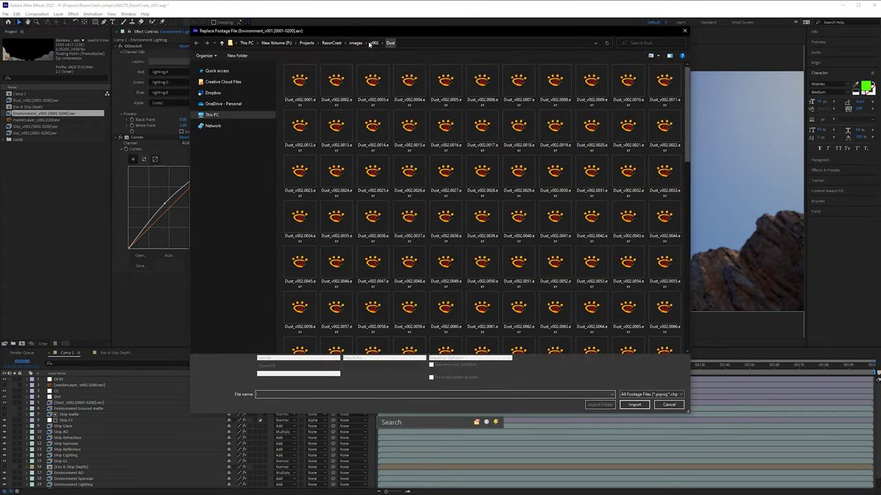
pyautogui.click(374, 43)
pyautogui.doubleClick(343, 83)
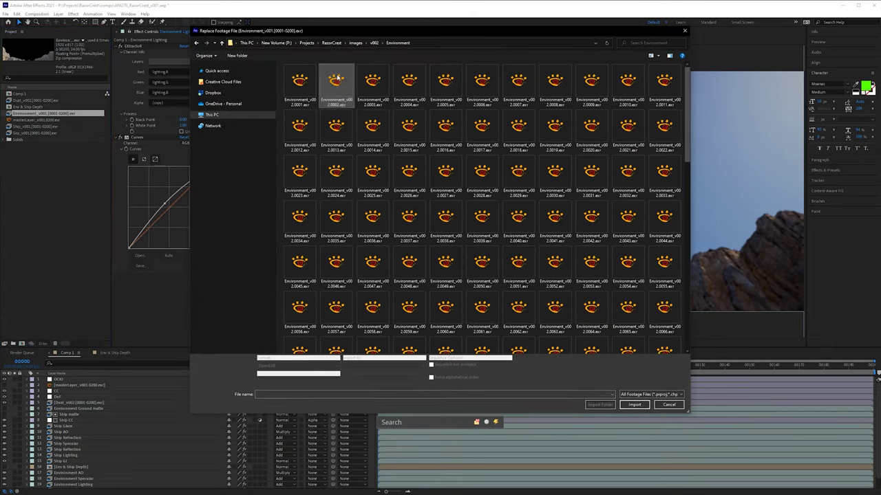
pyautogui.doubleClick(339, 85)
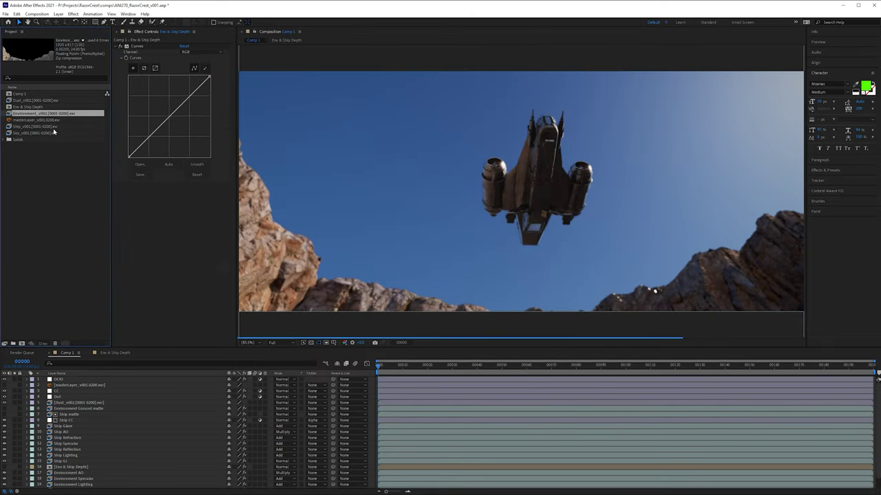
# Replace the Ship_v001 footage with the Ship_v002 image sequence from the v002 Ship folder.
pyautogui.rightClick(58, 126)
pyautogui.moveTo(104, 184)
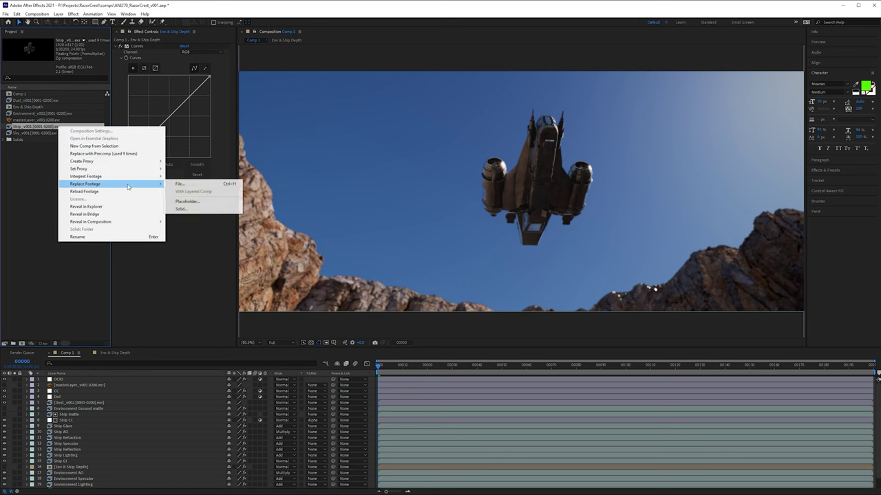
pyautogui.click(199, 186)
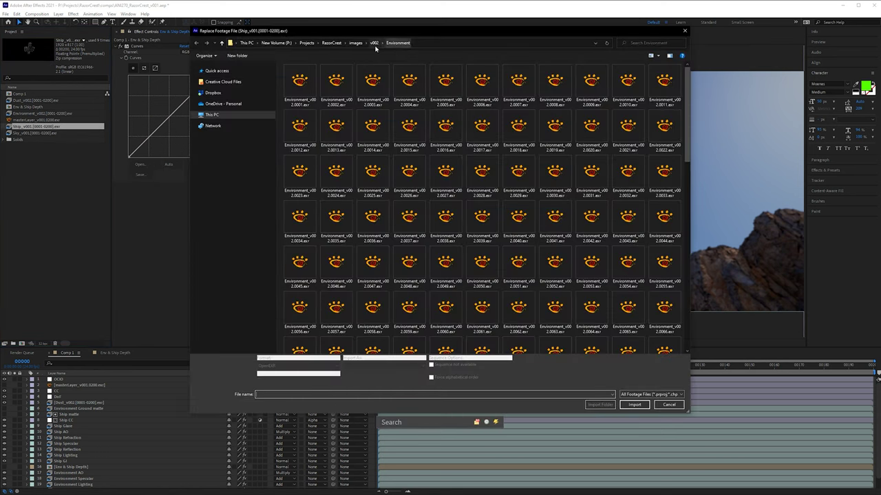
pyautogui.click(377, 42)
pyautogui.doubleClick(336, 82)
pyautogui.doubleClick(336, 81)
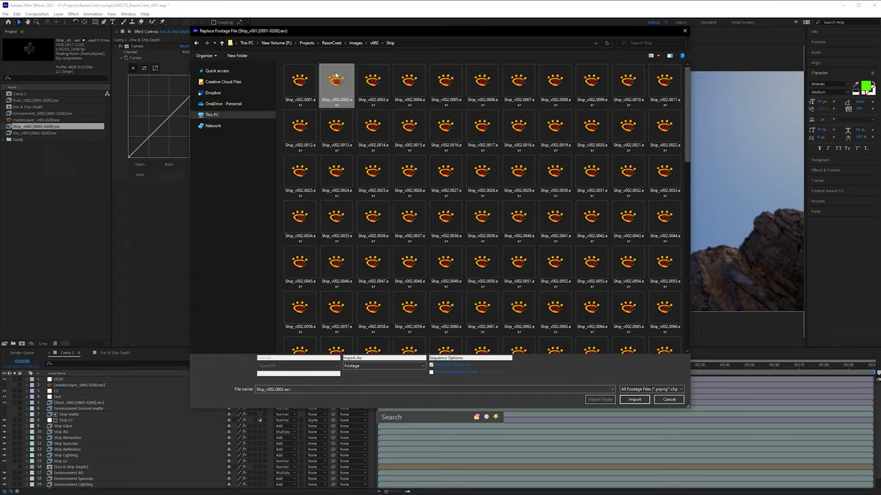
# Replace the Sky_v001 footage with the Sky_v002 image sequence from the v002 Sky folder.
pyautogui.rightClick(39, 132)
pyautogui.moveTo(83, 188)
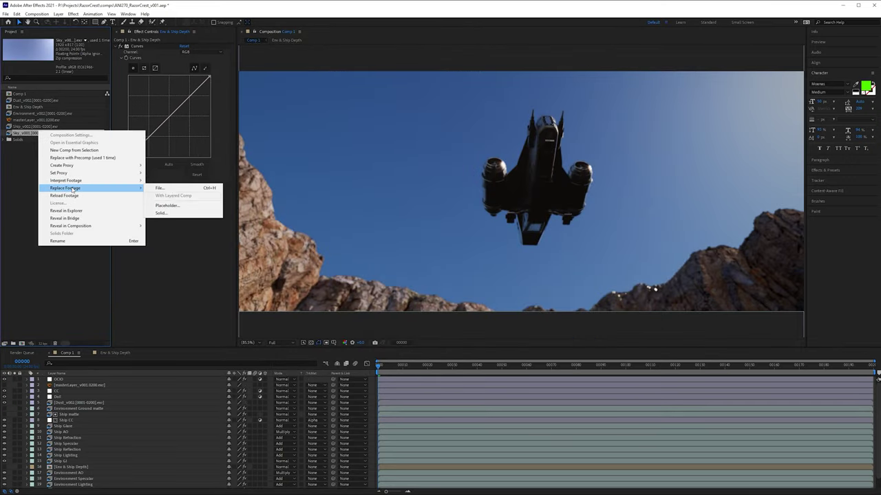
pyautogui.click(165, 188)
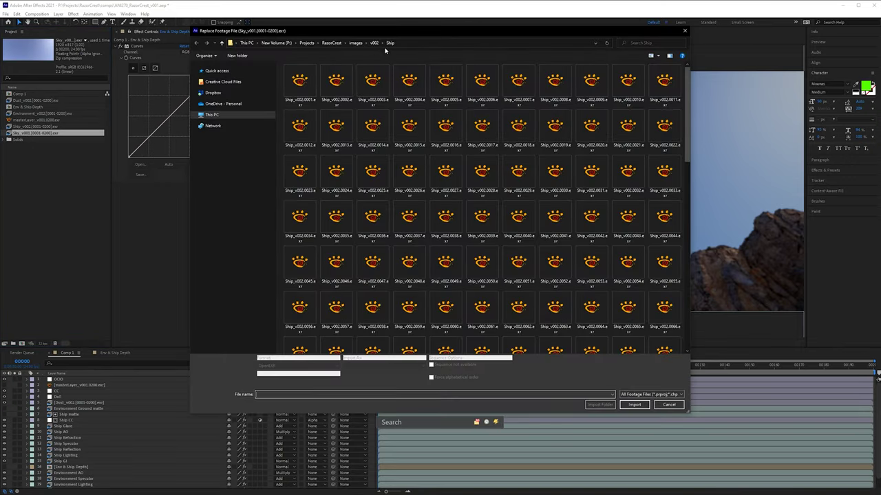
pyautogui.click(375, 43)
pyautogui.doubleClick(302, 98)
pyautogui.doubleClick(300, 80)
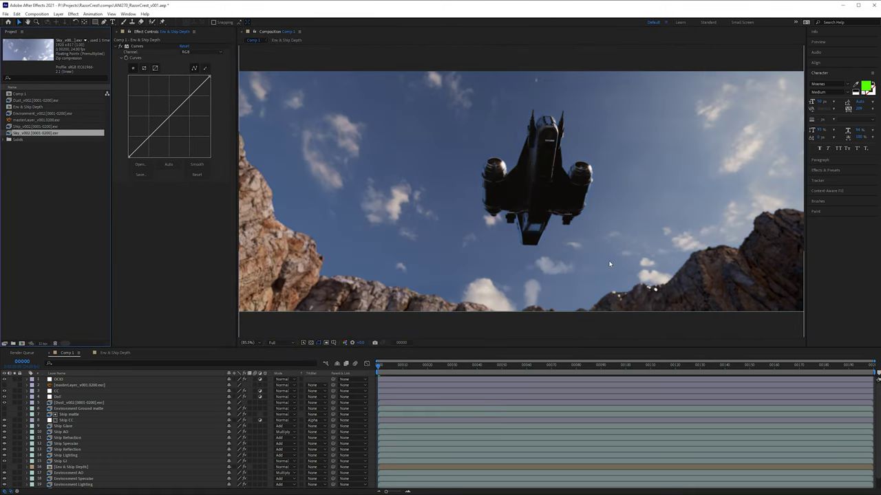
# Examine the ship, its landing gear and the rocky ground up close at frame 199, and return to the first frame.
pyautogui.moveTo(604, 367); pyautogui.dragTo(872, 369)
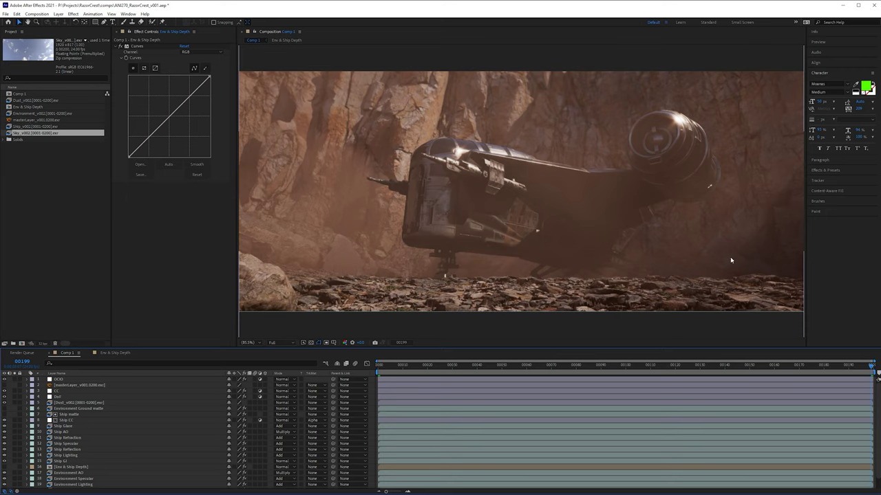
pyautogui.moveTo(690, 238); pyautogui.dragTo(704, 205)
pyautogui.scroll(4, 500, 208)
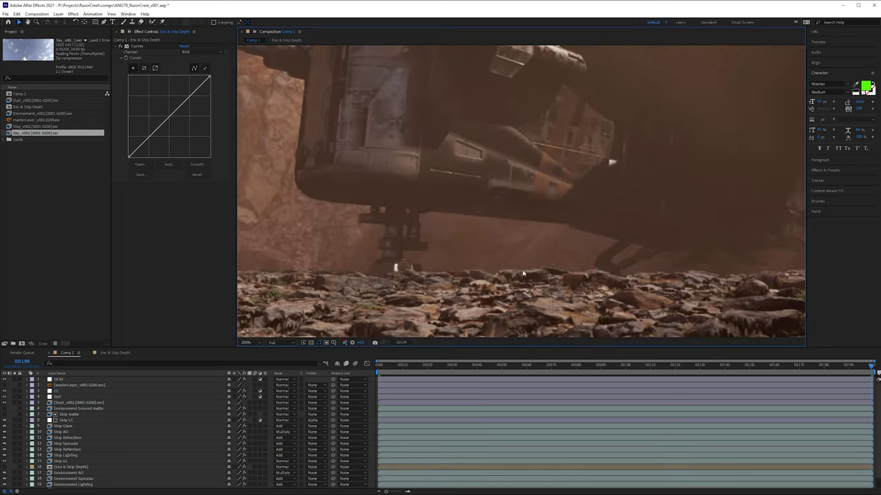
pyautogui.moveTo(627, 235); pyautogui.dragTo(508, 231)
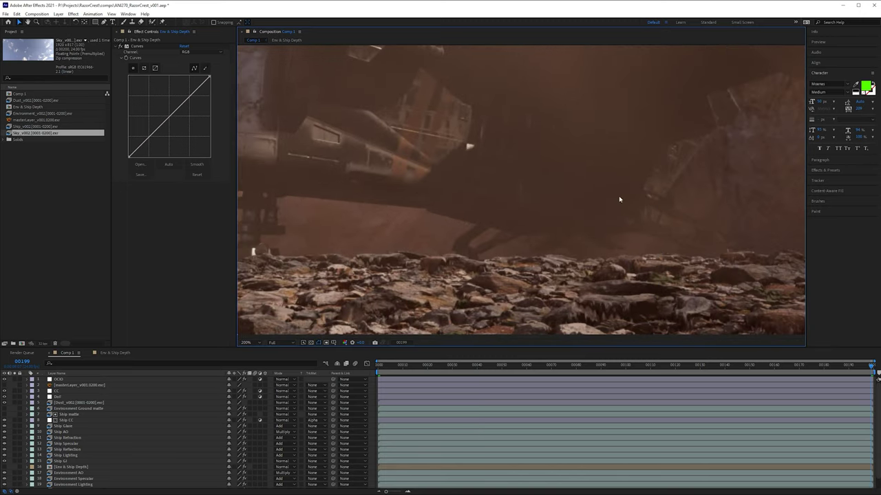
pyautogui.moveTo(638, 214); pyautogui.dragTo(578, 285)
pyautogui.moveTo(508, 158); pyautogui.dragTo(559, 190)
pyautogui.scroll(-2, 559, 190)
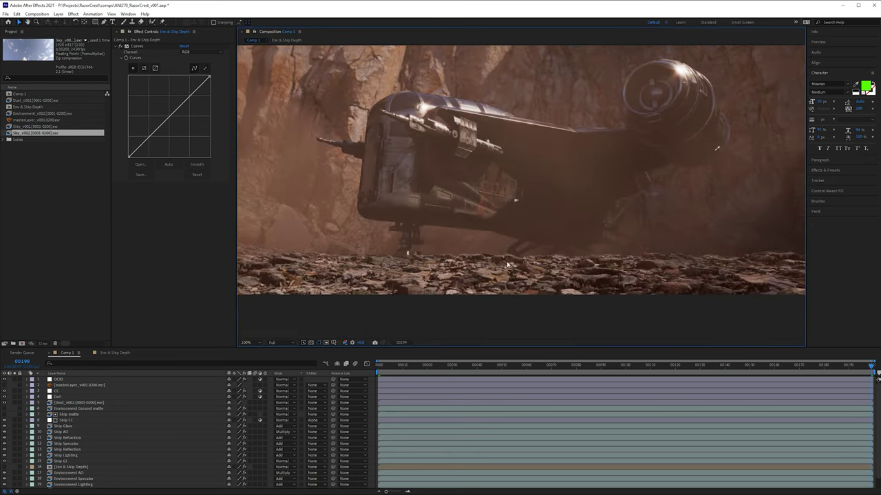
pyautogui.moveTo(503, 276); pyautogui.dragTo(535, 312)
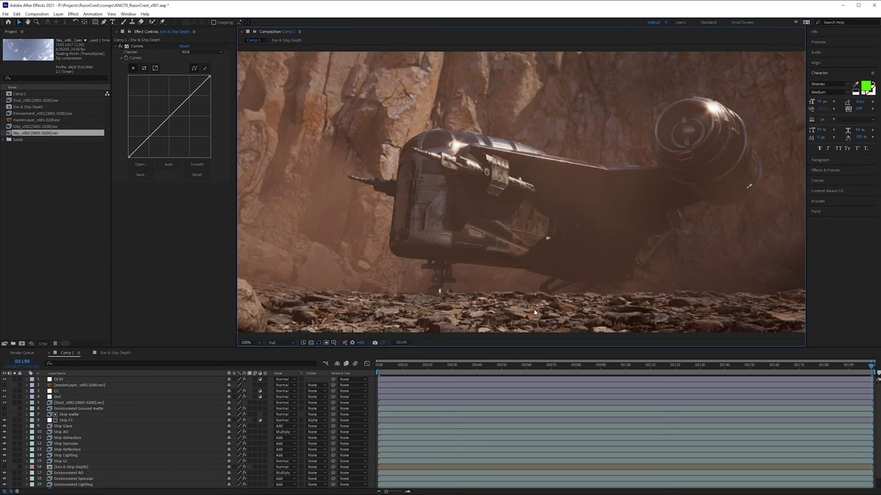
pyautogui.hotkey('shift', '/')
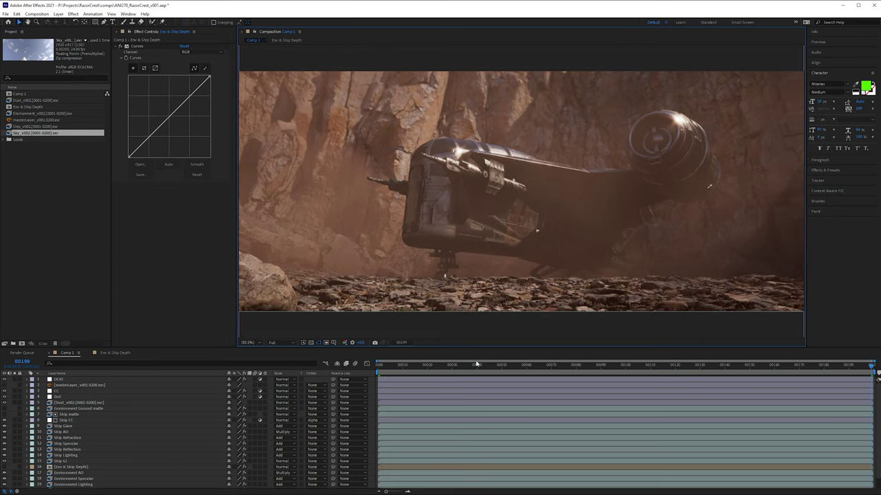
pyautogui.press('Home')
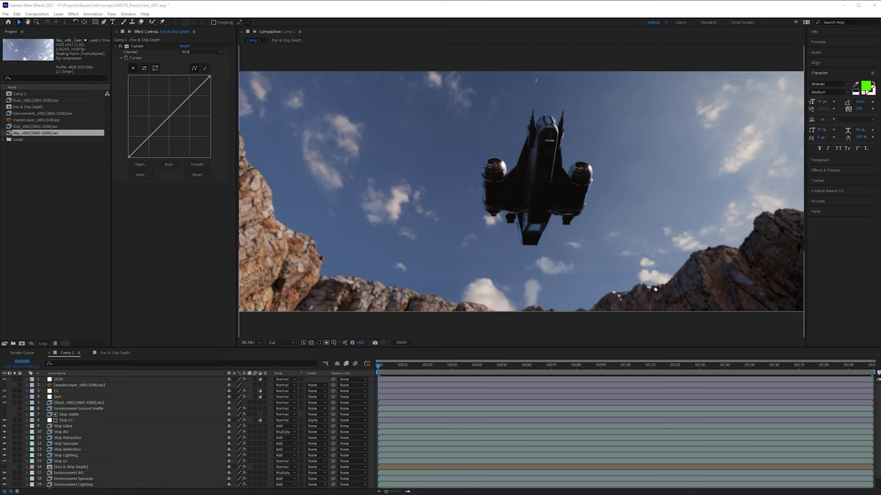
# Apply a Curves effect to the Sky_v002 layer and raise the upper part of the RGB curve to brighten the sky.
pyautogui.moveTo(145, 348); pyautogui.dragTo(145, 329)
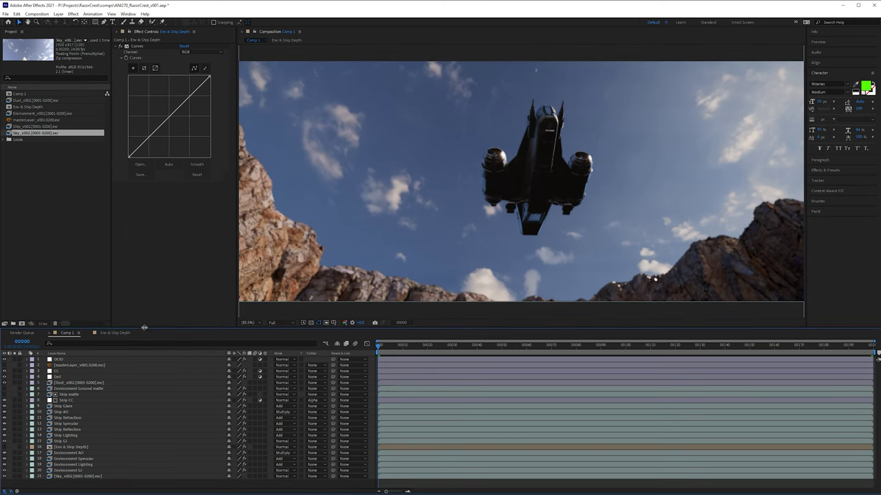
pyautogui.click(66, 476)
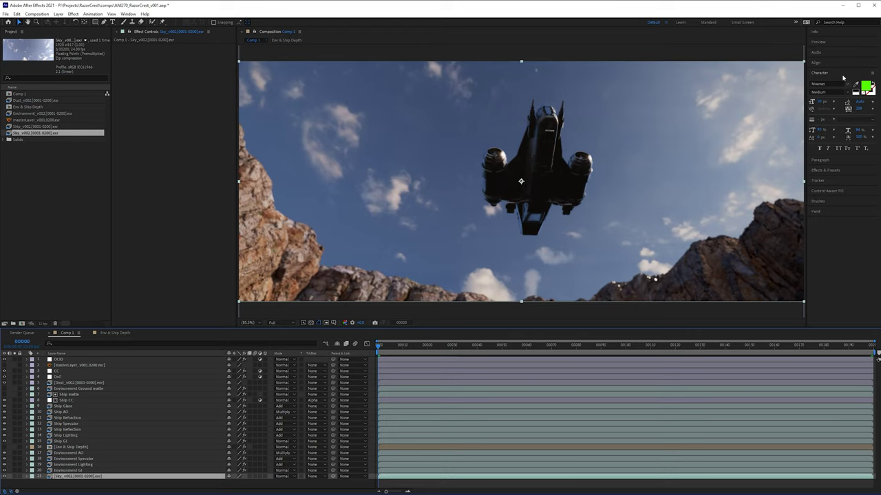
pyautogui.click(835, 43)
pyautogui.click(836, 43)
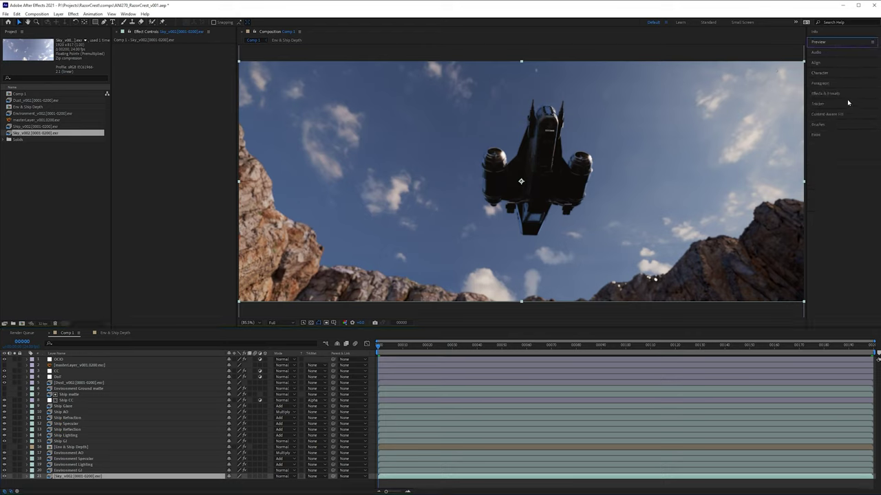
pyautogui.click(845, 93)
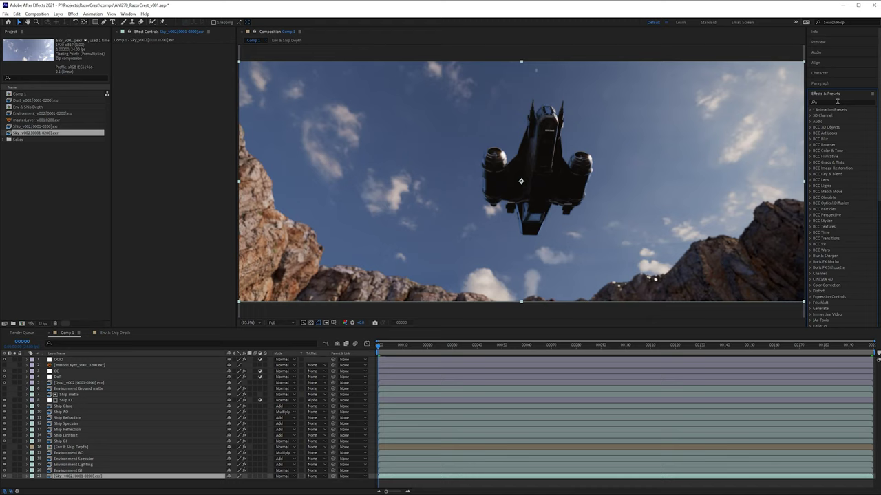
pyautogui.write('curves')
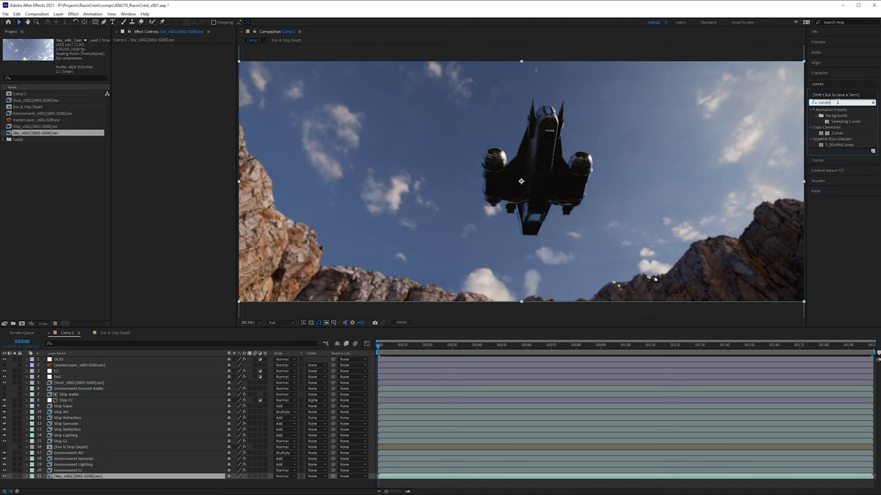
pyautogui.moveTo(842, 133); pyautogui.dragTo(181, 92)
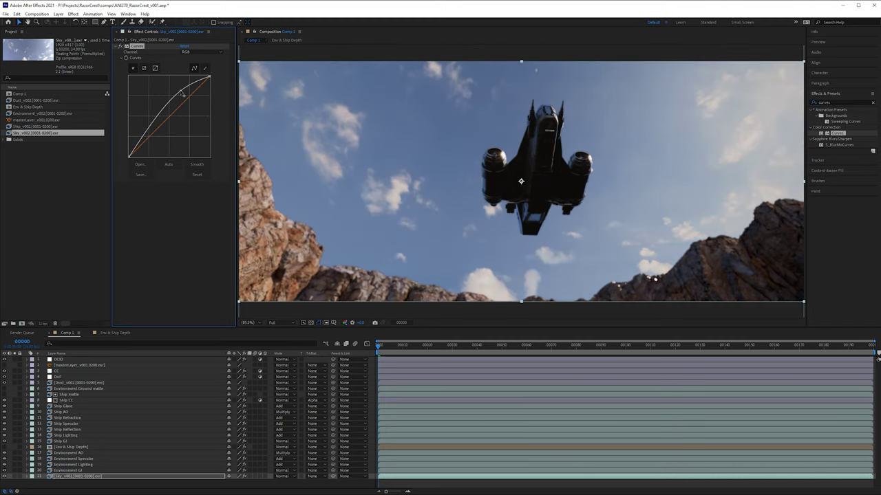
pyautogui.moveTo(181, 93); pyautogui.dragTo(181, 89)
# Compare the sky with and without the Curves effect, leaving the effect enabled.
pyautogui.click(120, 46)
pyautogui.click(121, 46)
pyautogui.click(120, 46)
pyautogui.click(120, 46)
# Examine the bright highlights on the distant rock ridge up close at the first frame and at frame 56.
pyautogui.scroll(5, 662, 213)
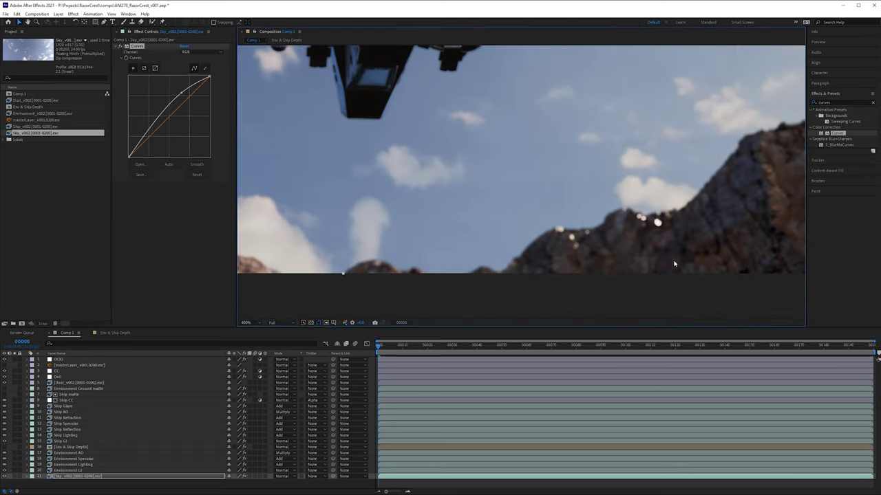
pyautogui.scroll(3, 674, 264)
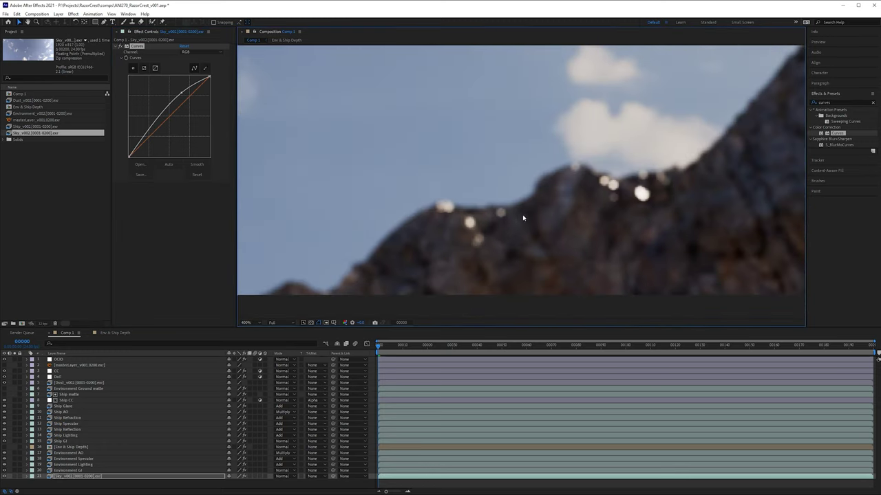
pyautogui.scroll(-4, 523, 218)
pyautogui.click(517, 348)
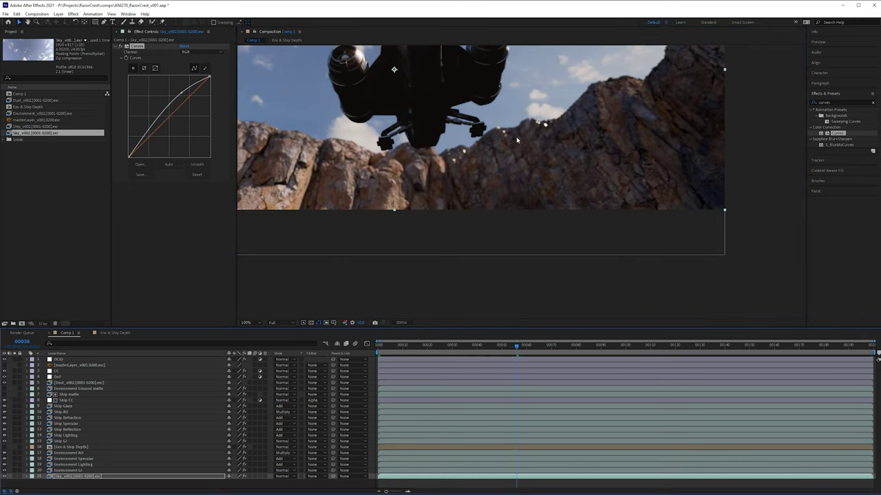
pyautogui.scroll(6, 517, 140)
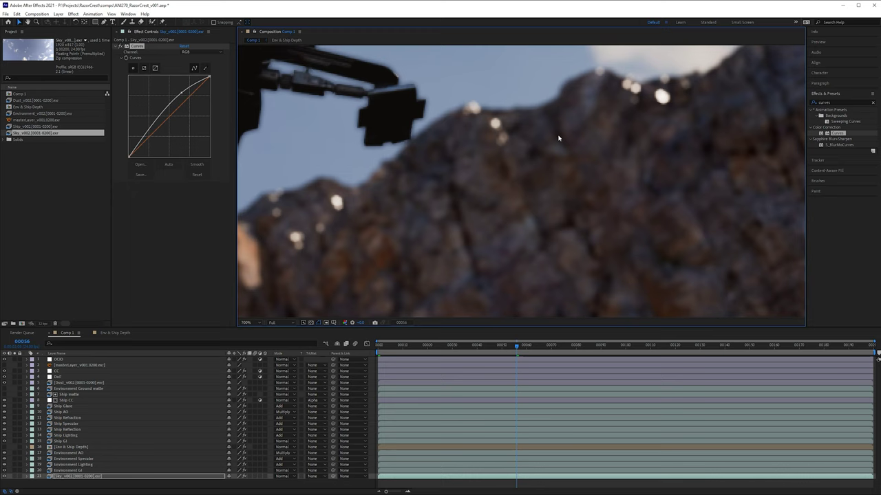
pyautogui.scroll(-4, 558, 139)
# Compare the ridge highlights with and without the DoF layer, leaving the layer enabled.
pyautogui.click(44, 378)
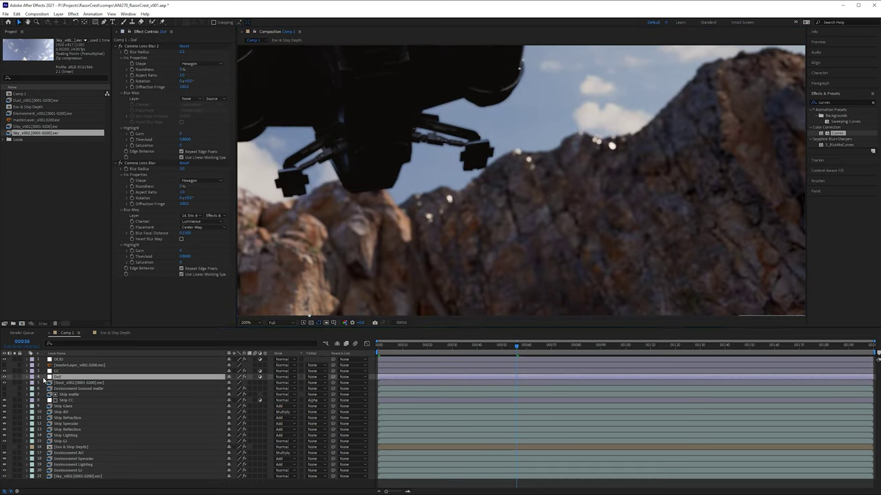
pyautogui.click(5, 377)
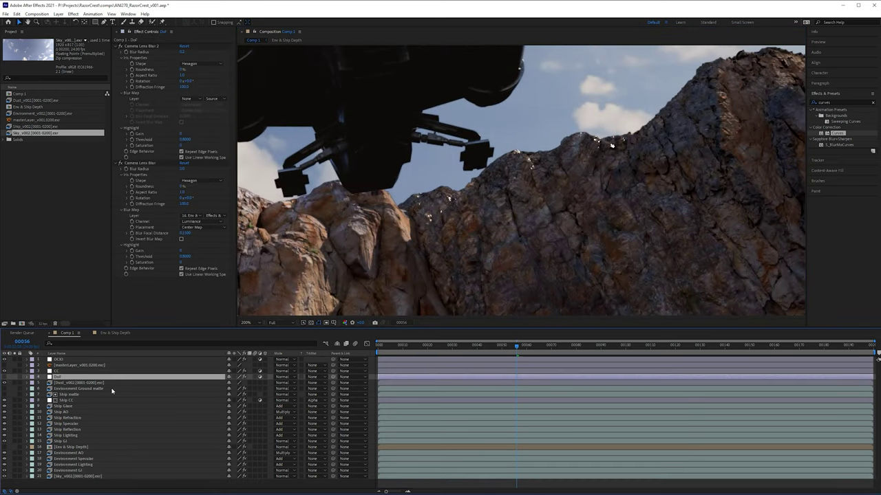
pyautogui.scroll(2, 594, 142)
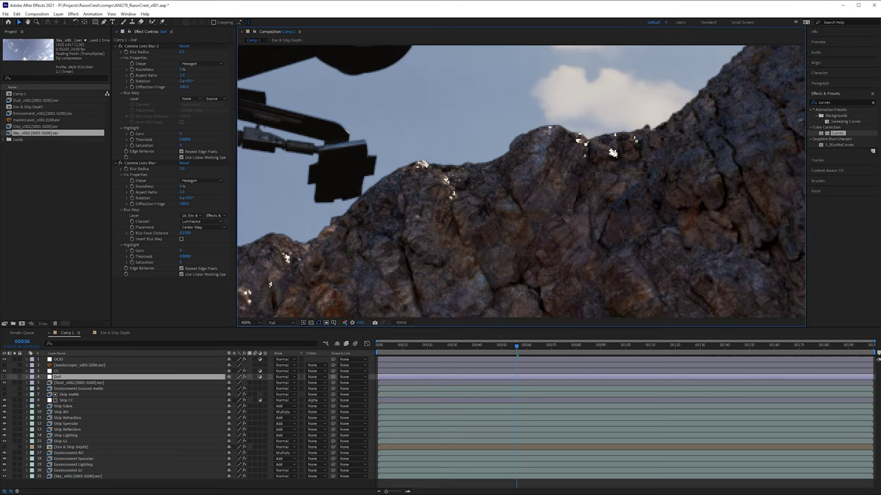
pyautogui.moveTo(613, 153); pyautogui.dragTo(513, 183)
pyautogui.moveTo(670, 137); pyautogui.dragTo(811, 63)
pyautogui.moveTo(571, 157); pyautogui.dragTo(604, 148)
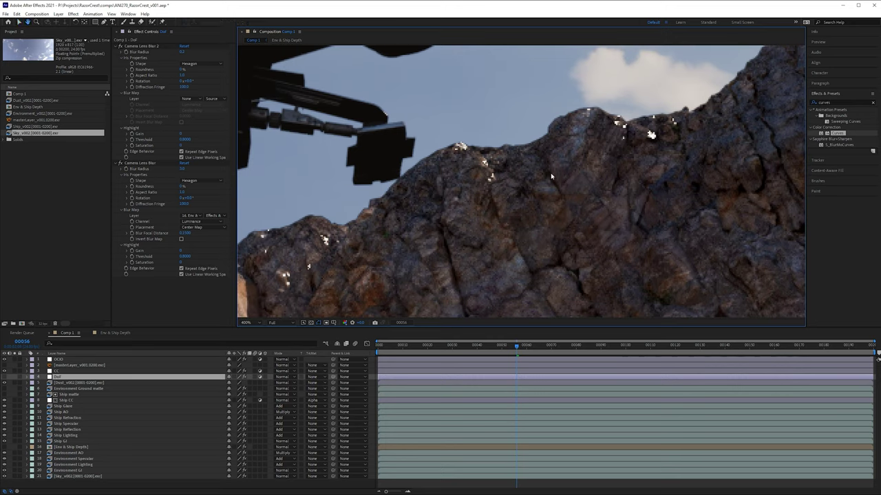
pyautogui.click(4, 377)
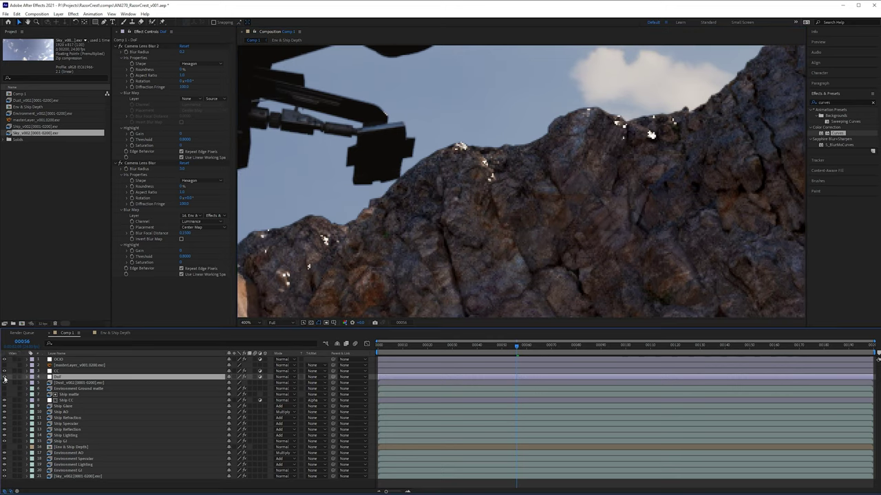
# Try to soften the rock highlights by lowering the Environment Specular layer's opacity, and restore it to 100%.
pyautogui.click(76, 459)
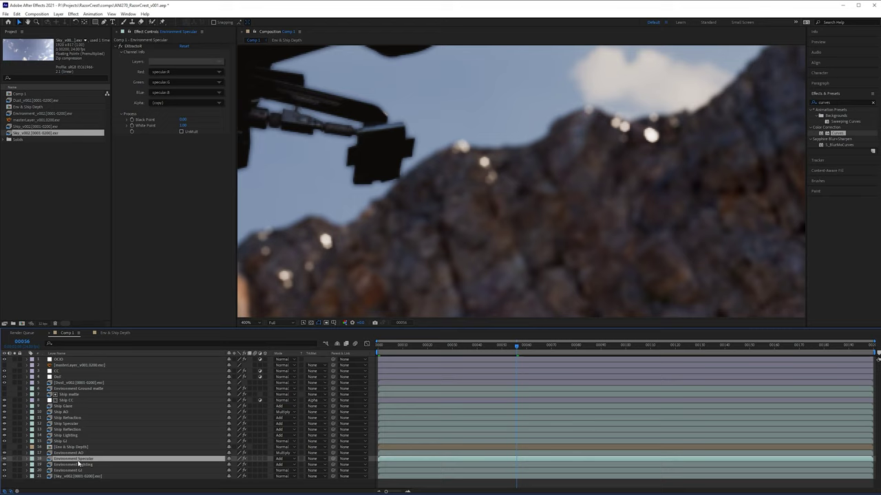
pyautogui.press('t')
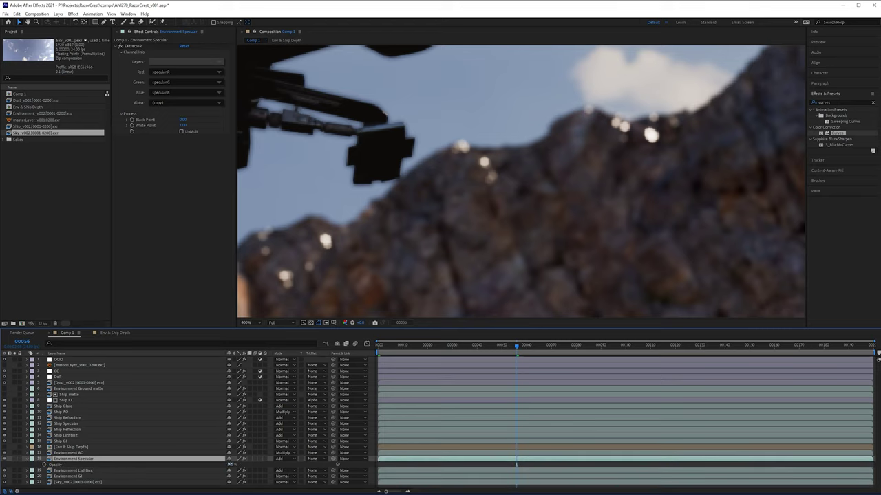
pyautogui.moveTo(230, 465); pyautogui.dragTo(221, 467)
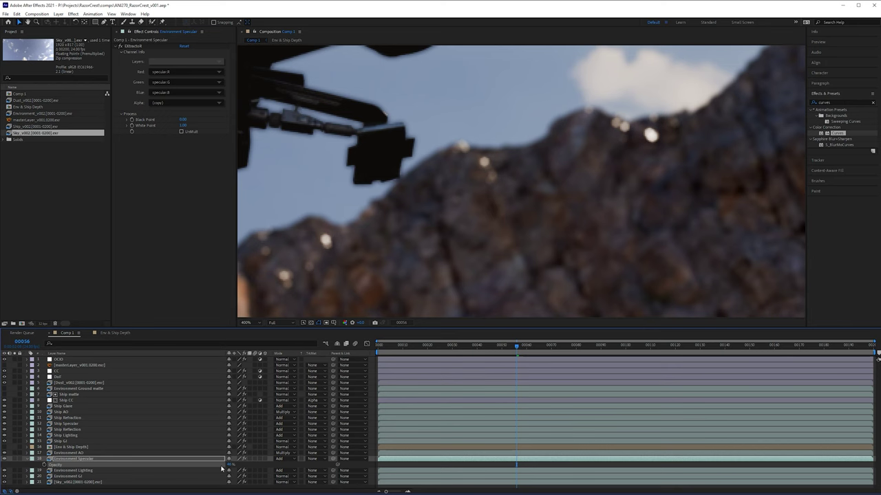
pyautogui.scroll(-2, 384, 234)
pyautogui.moveTo(384, 234); pyautogui.dragTo(481, 261)
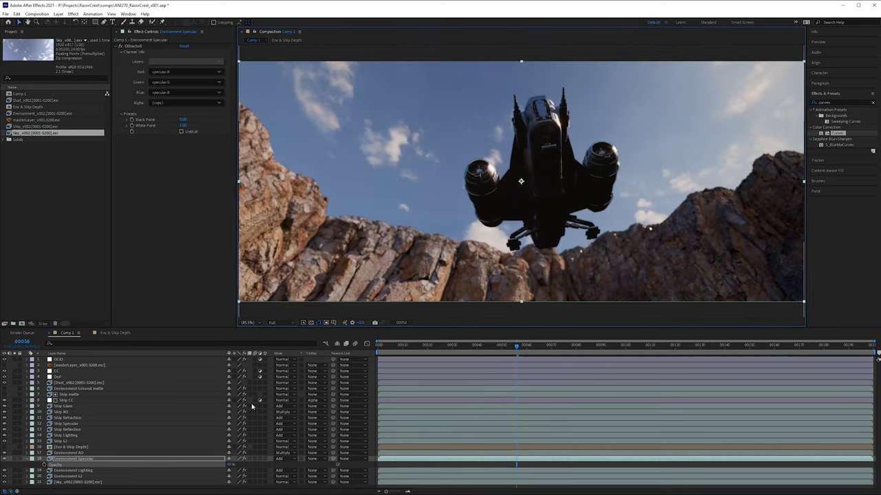
pyautogui.click(227, 466)
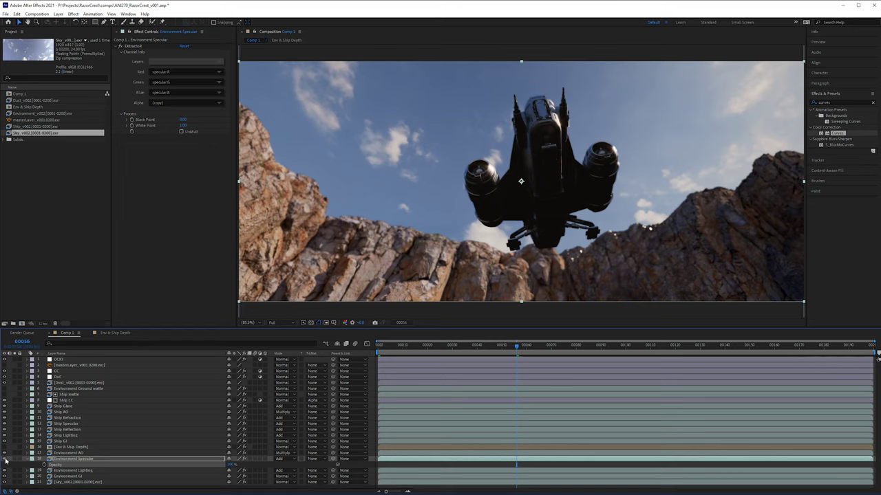
# Compare the rocks with and without the Environment Specular layer, leaving the layer hidden.
pyautogui.click(5, 460)
pyautogui.click(5, 460)
pyautogui.click(5, 459)
pyautogui.click(6, 460)
pyautogui.click(6, 460)
pyautogui.click(6, 459)
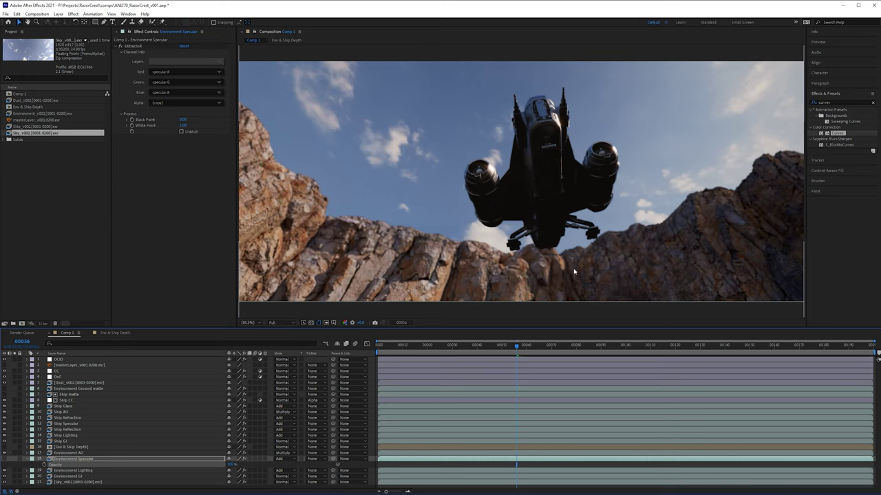
# Recheck the ridge near the landing gear with the Environment Specular layer shown and hidden, ending with it hidden.
pyautogui.scroll(3, 571, 267)
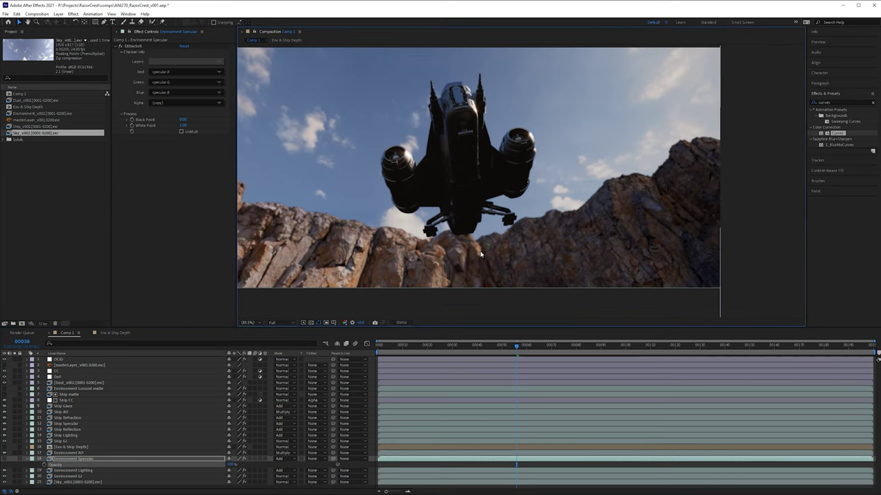
pyautogui.moveTo(570, 251); pyautogui.dragTo(563, 229)
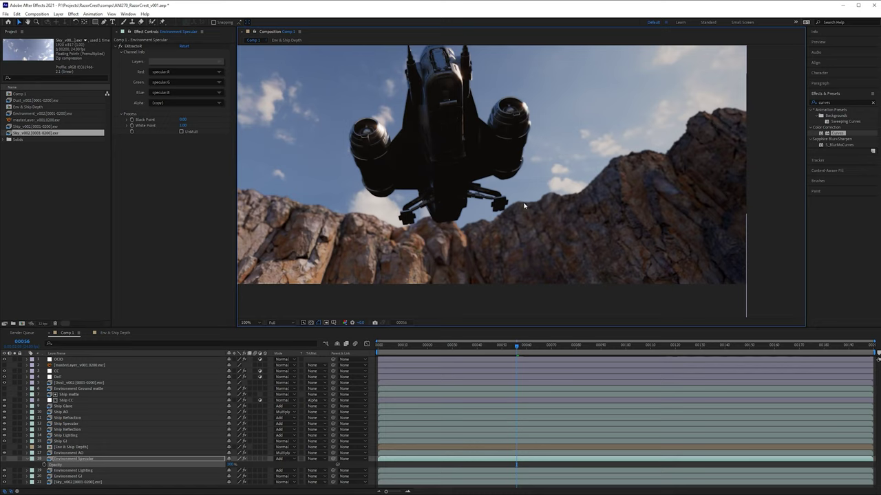
pyautogui.click(4, 460)
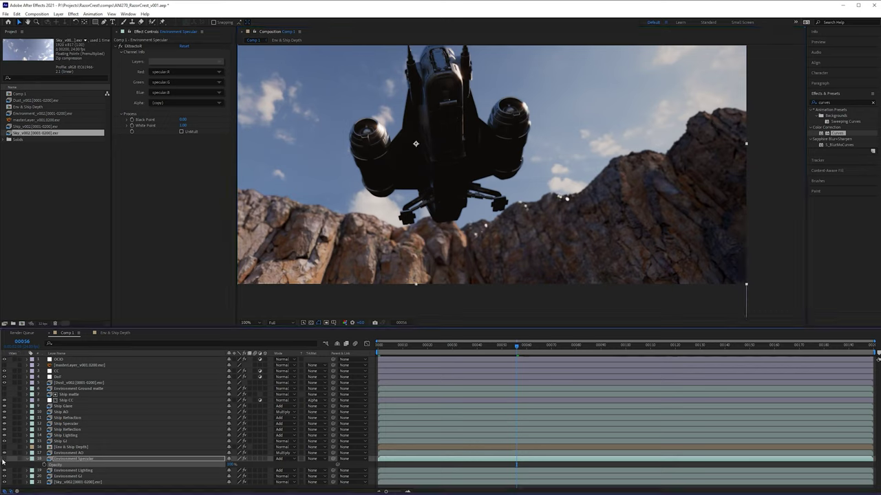
pyautogui.click(3, 459)
pyautogui.click(3, 459)
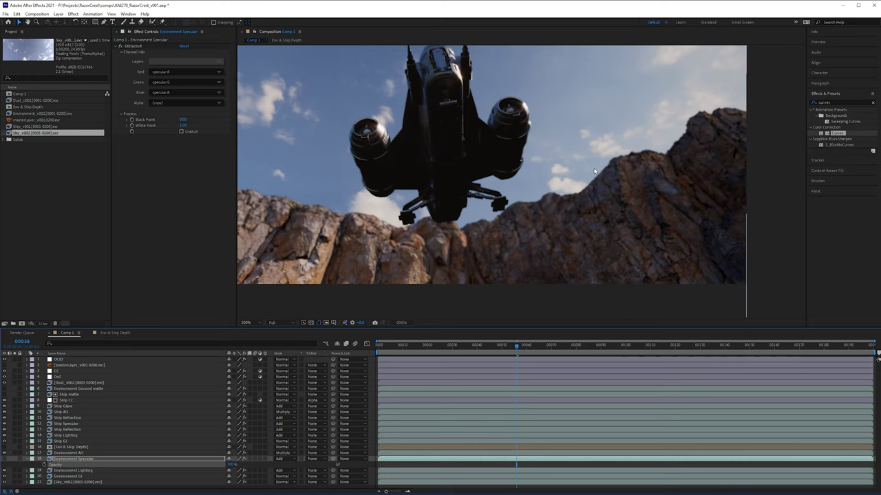
pyautogui.scroll(4, 471, 226)
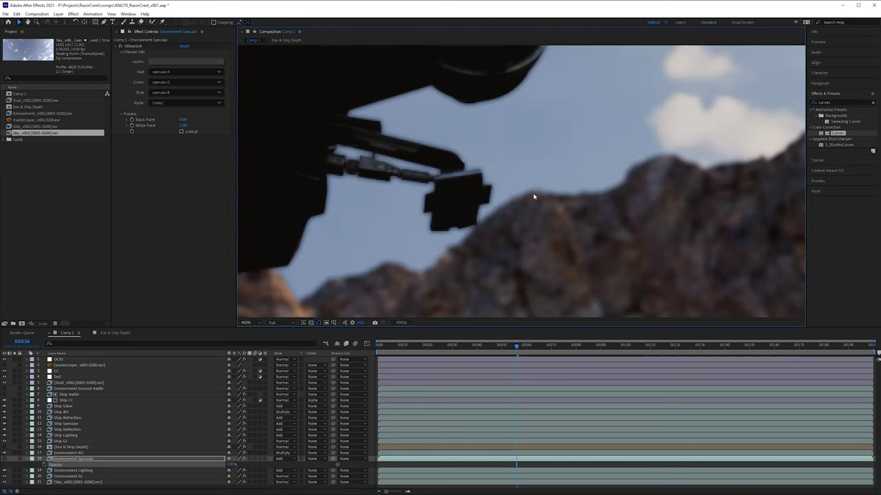
pyautogui.scroll(-2, 504, 224)
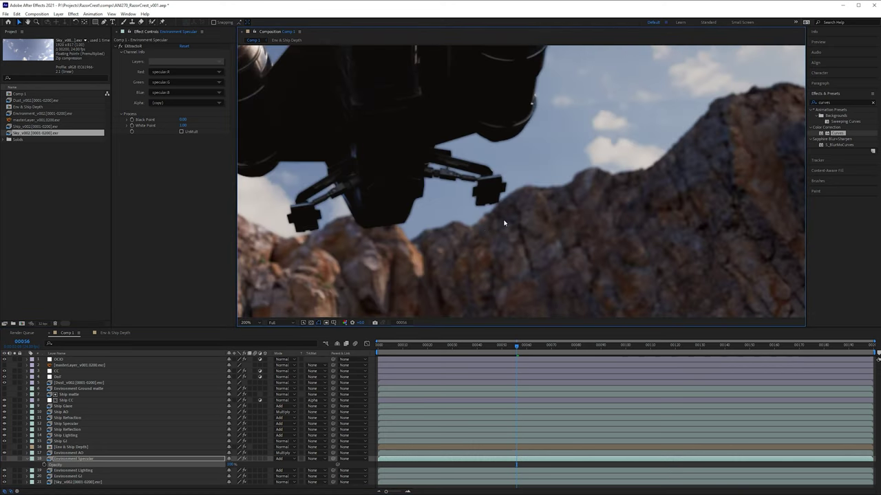
pyautogui.moveTo(482, 226); pyautogui.dragTo(534, 205)
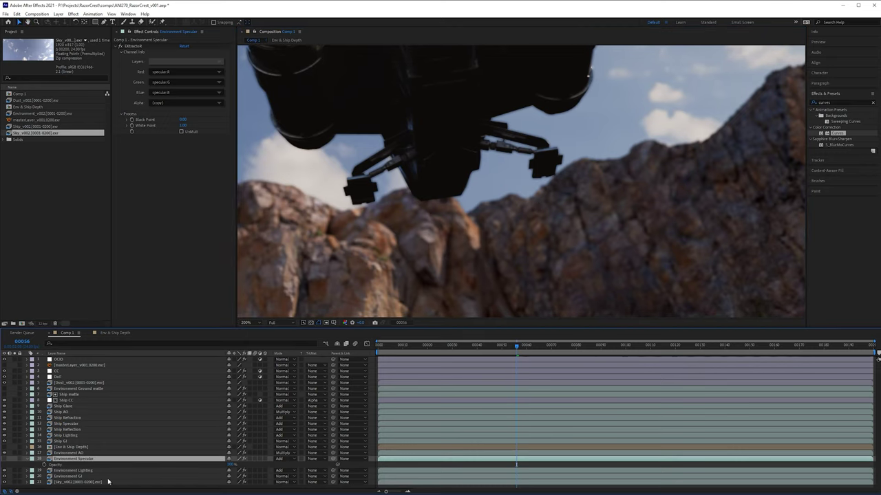
# Duplicate the Environment Specular layer and set the copy's extracted red, green and blue channels to Glare.
pyautogui.click(218, 82)
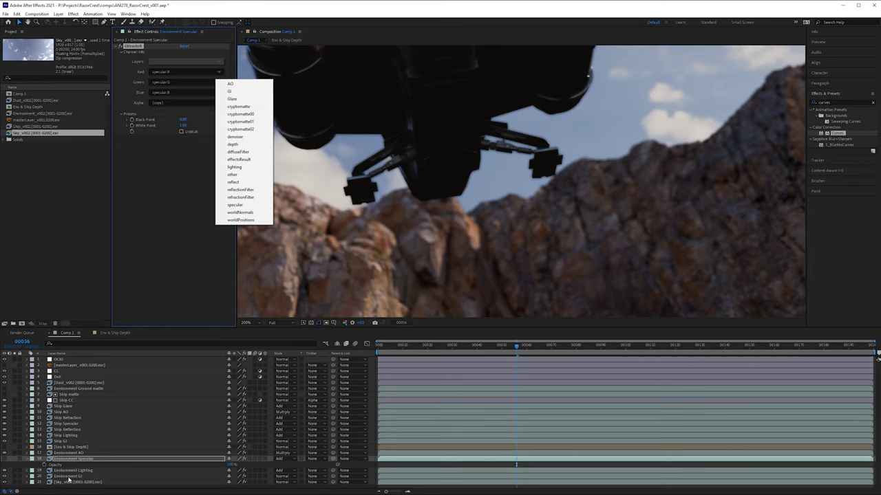
pyautogui.click(86, 460)
pyautogui.hotkey('ctrl', 'd')
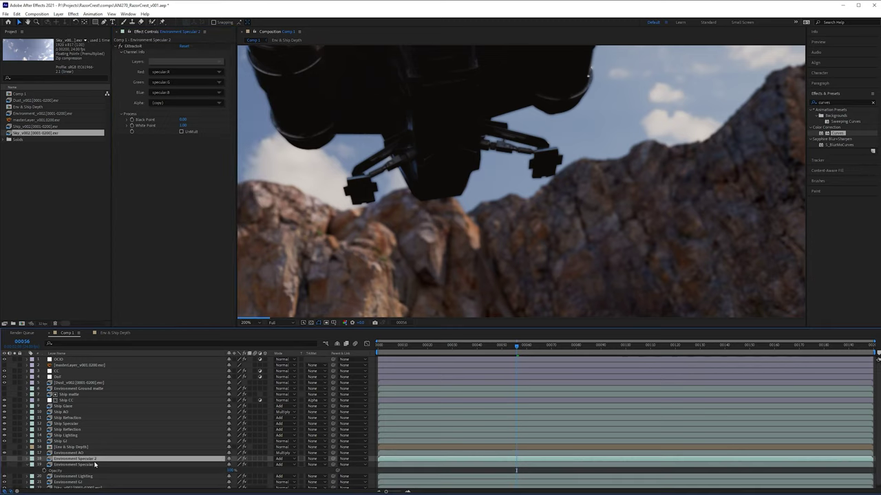
pyautogui.click(210, 72)
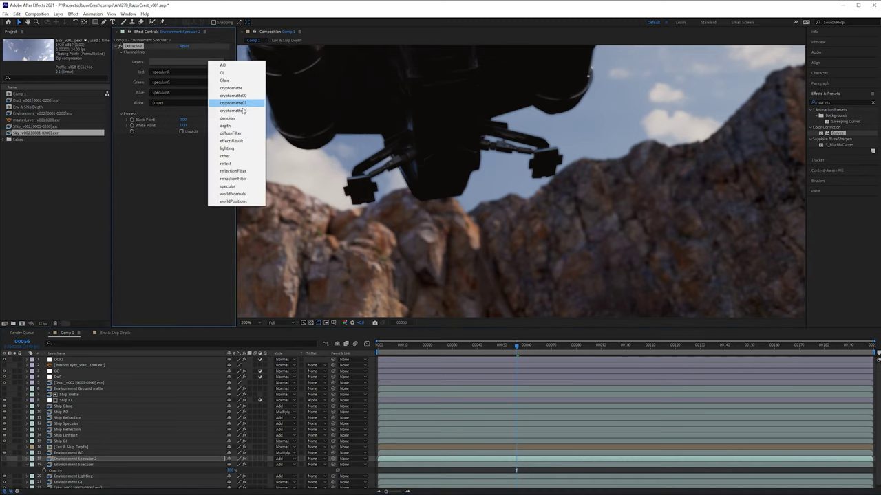
pyautogui.click(224, 80)
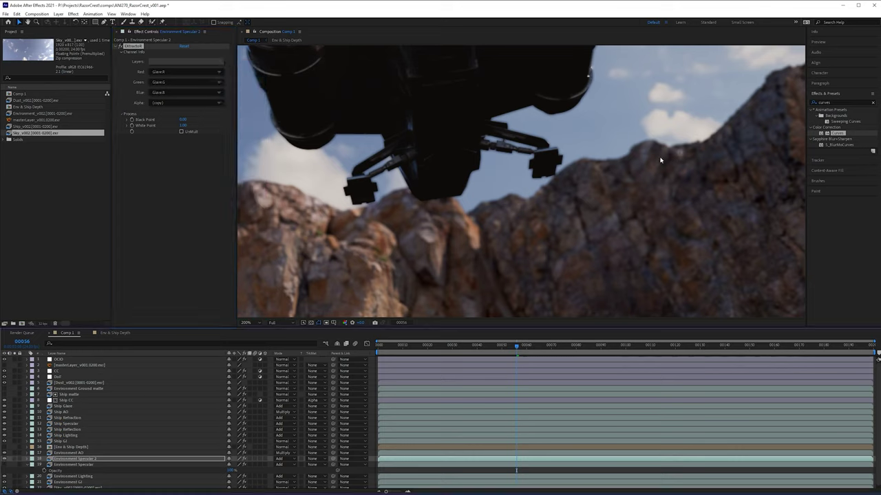
# Inspect the duplicated glare layer in isolation, and return to the full composite with that layer hidden.
pyautogui.click(11, 465)
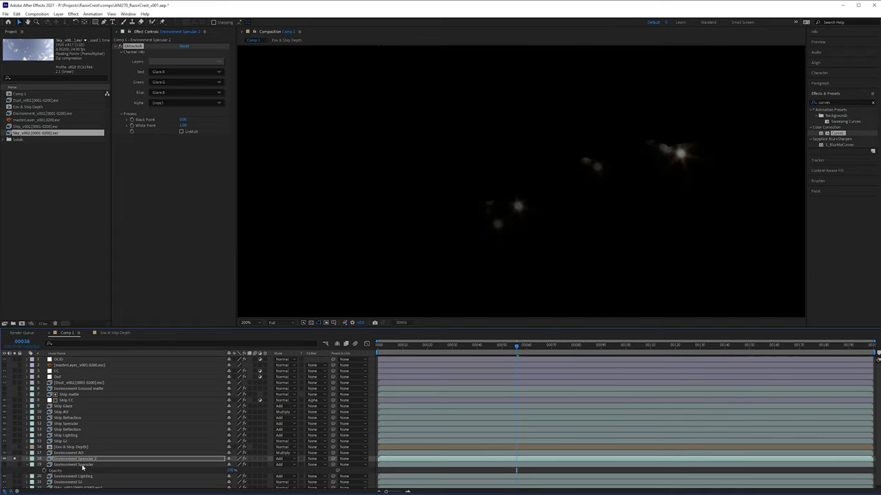
pyautogui.click(29, 465)
pyautogui.click(12, 465)
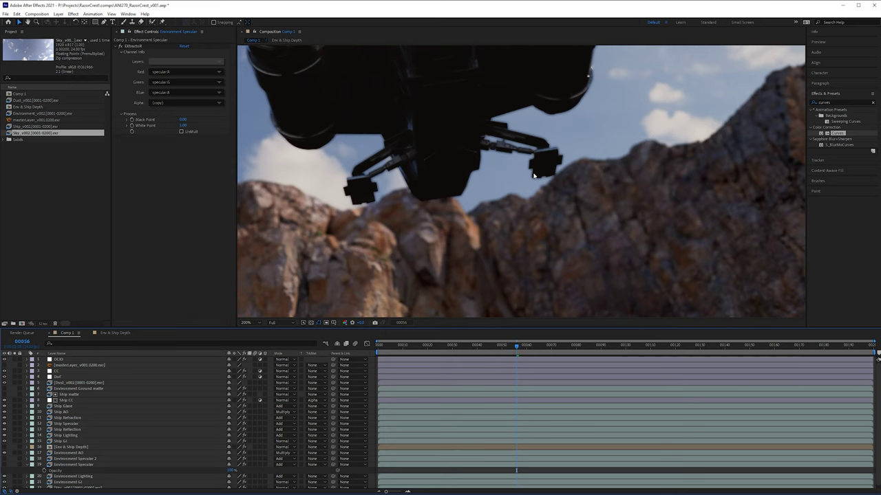
# Examine the rock ridge without specular highlights, and the ship's underside and engines up close at frame 56.
pyautogui.scroll(-2, 708, 119)
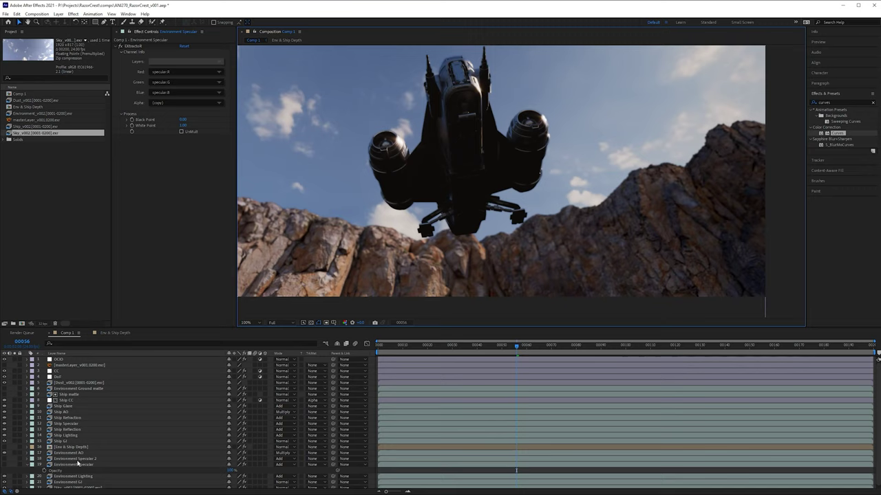
pyautogui.moveTo(599, 240); pyautogui.dragTo(555, 230)
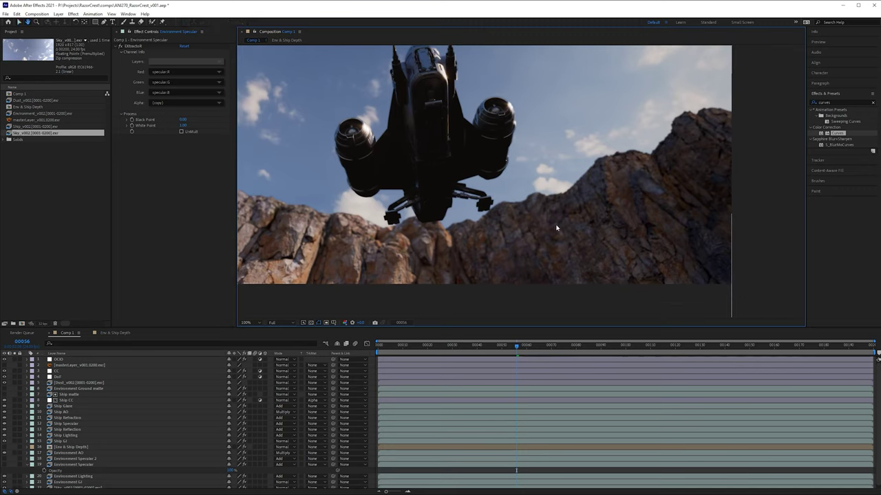
pyautogui.scroll(1, 541, 230)
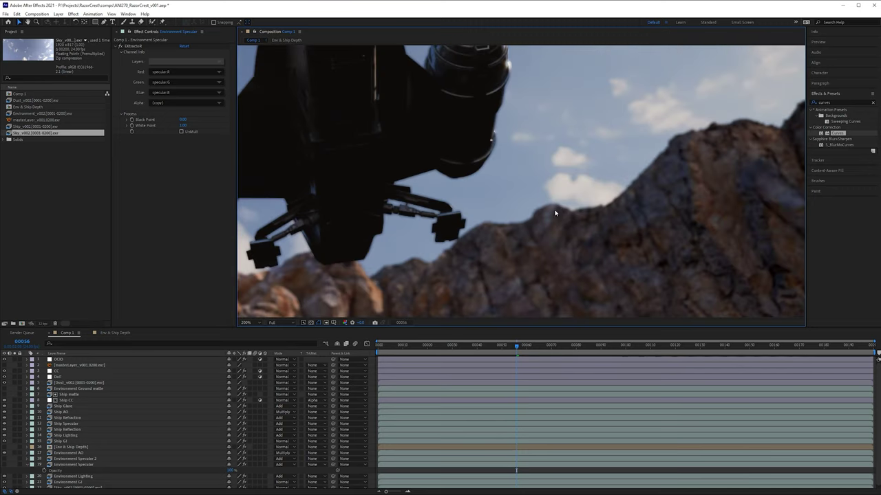
pyautogui.scroll(-1, 556, 242)
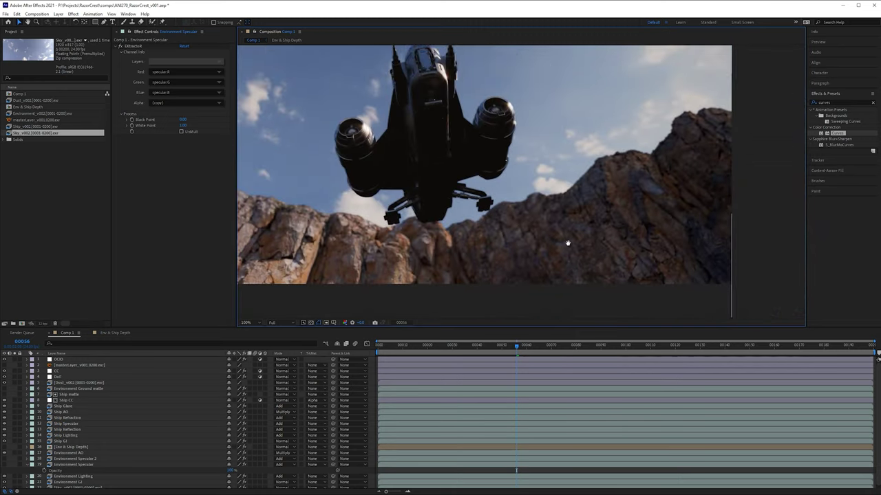
pyautogui.moveTo(567, 242); pyautogui.dragTo(656, 257)
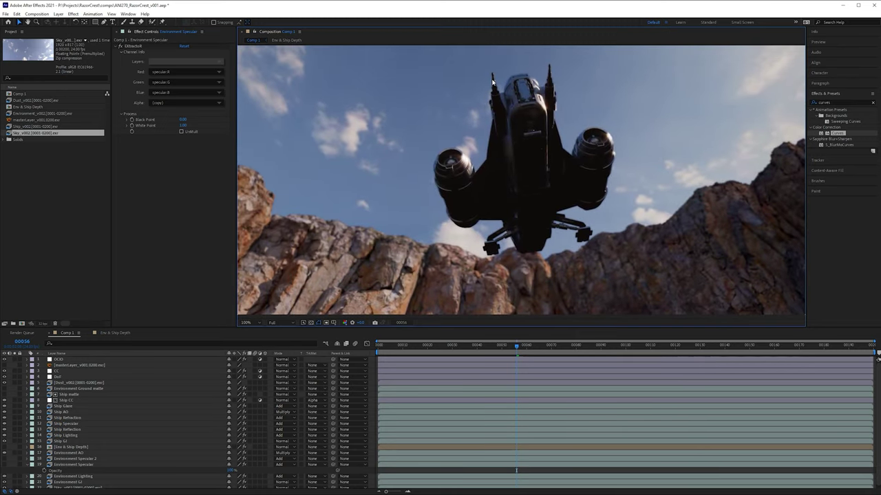
pyautogui.scroll(1, 550, 199)
pyautogui.moveTo(550, 199); pyautogui.dragTo(506, 238)
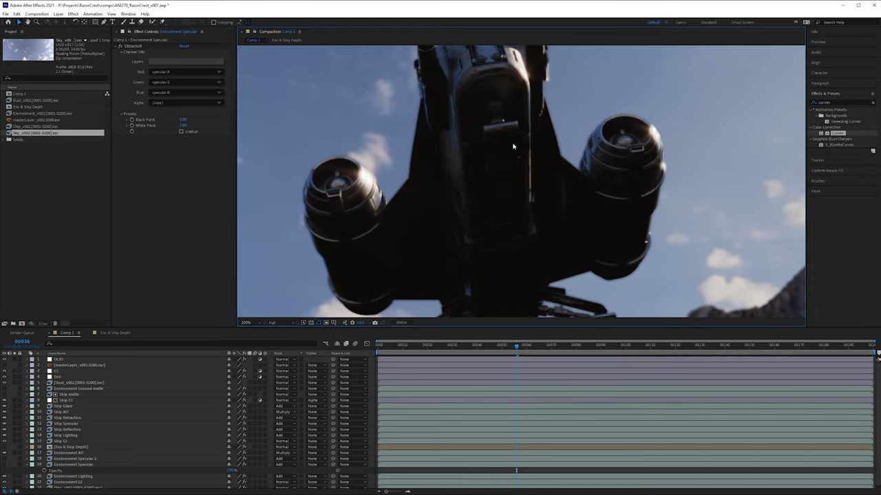
pyautogui.moveTo(513, 146); pyautogui.dragTo(514, 156)
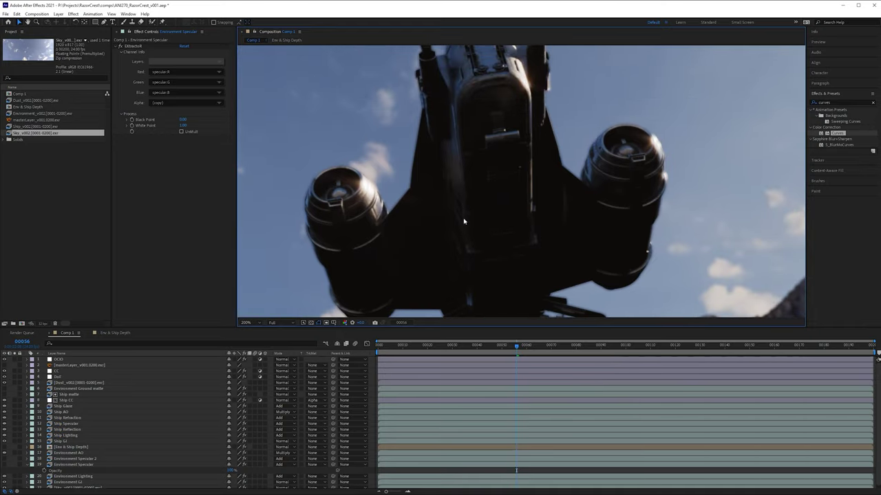
# Adjust the Exposure effect's Offset on the Ship CC layer and check the ship's dark underside.
pyautogui.click(74, 401)
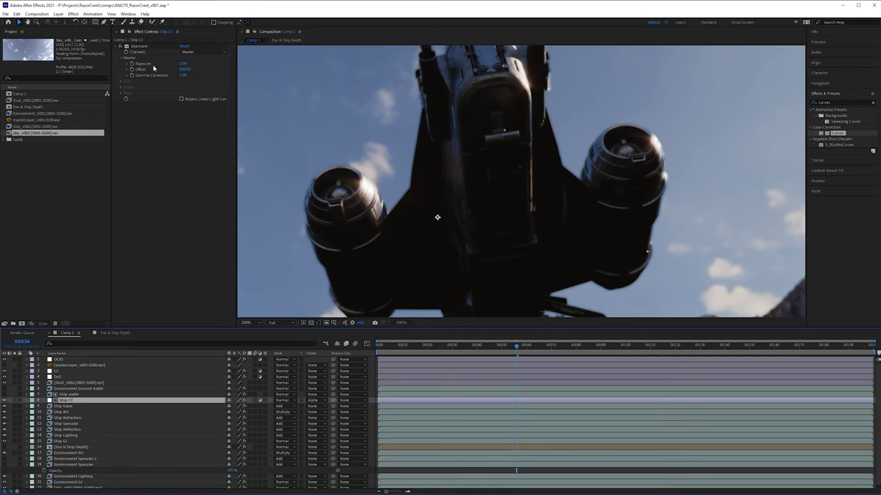
pyautogui.click(185, 70)
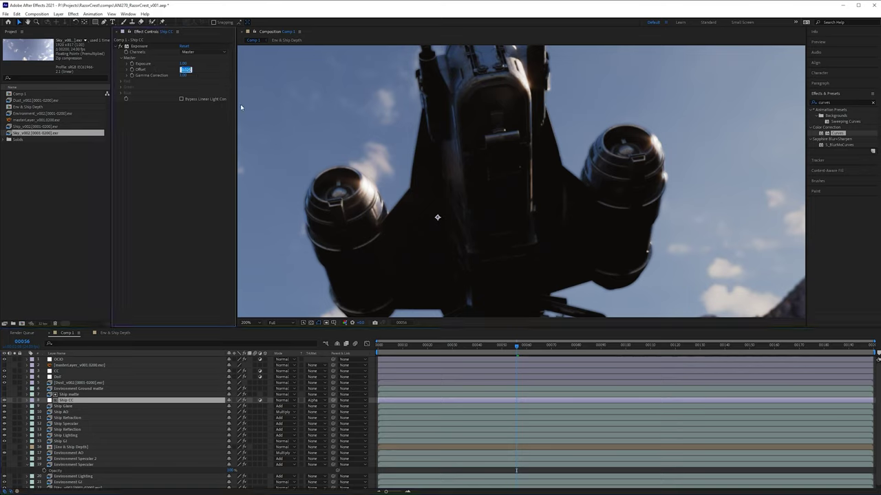
pyautogui.write('0.035')
pyautogui.press('Return')
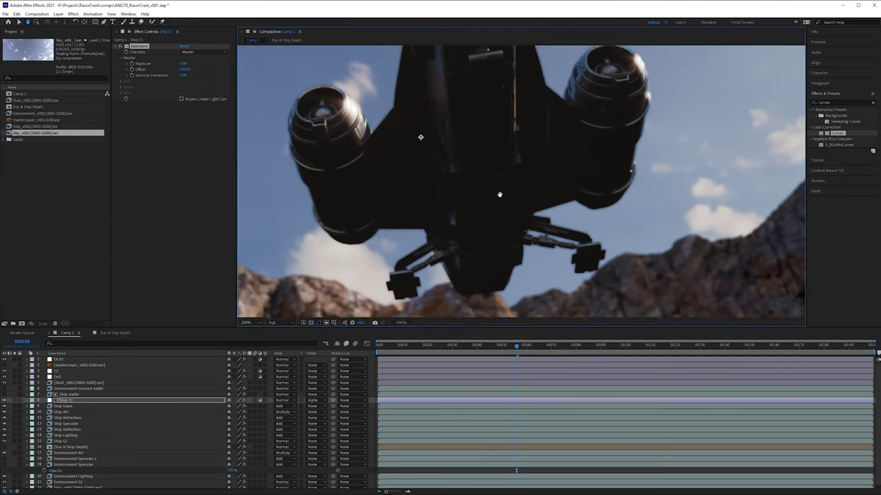
pyautogui.scroll(-1, 540, 280)
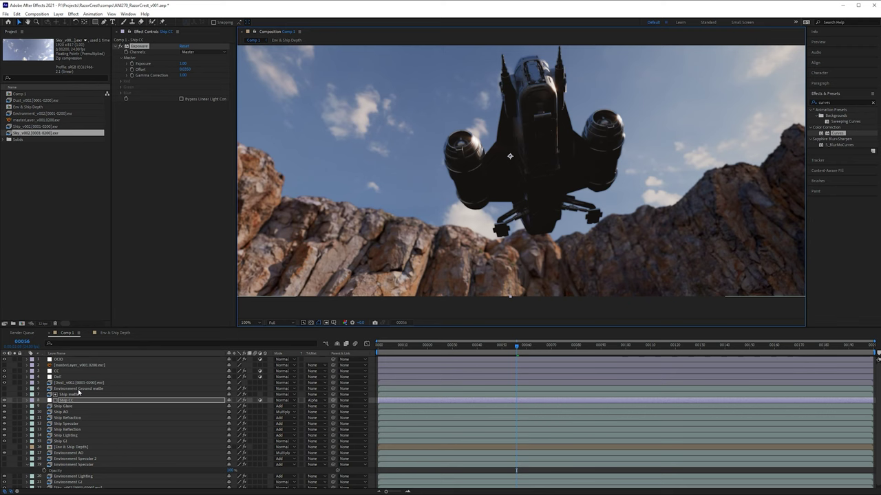
# Start animating the Blur Radius of the DoF layer's second Camera Lens Blur with a keyframe at frame 70.
pyautogui.click(68, 378)
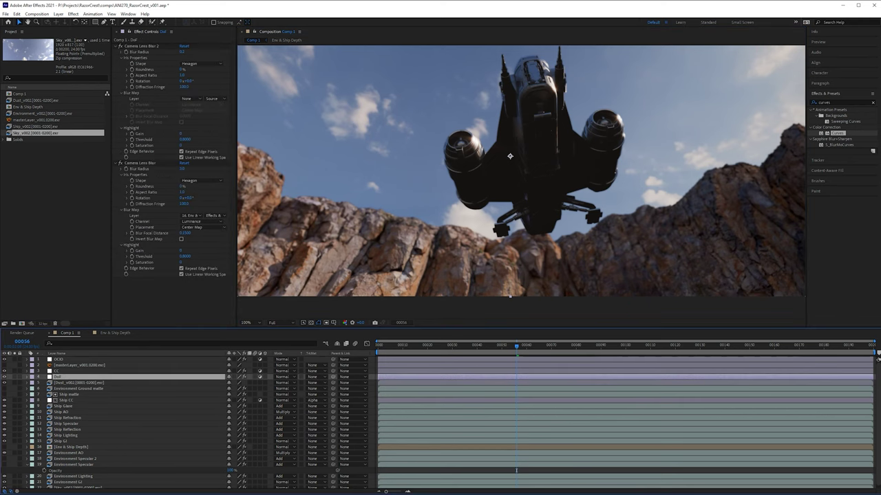
pyautogui.click(554, 346)
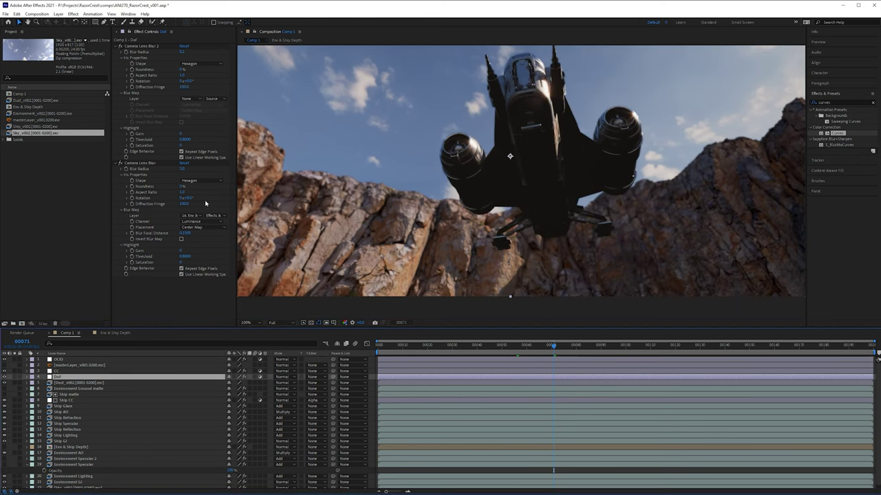
pyautogui.moveTo(360, 183); pyautogui.dragTo(391, 188)
pyautogui.scroll(1, 500, 184)
pyautogui.scroll(-1, 522, 190)
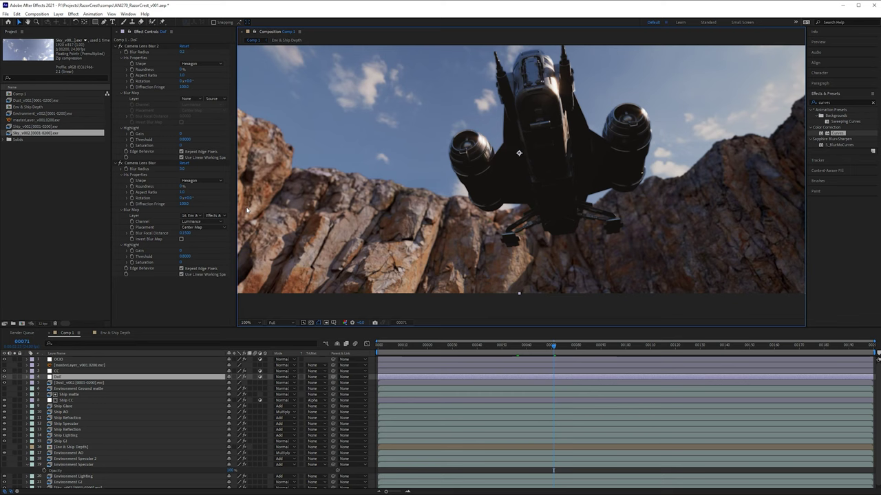
pyautogui.press('pageup')
pyautogui.click(135, 164)
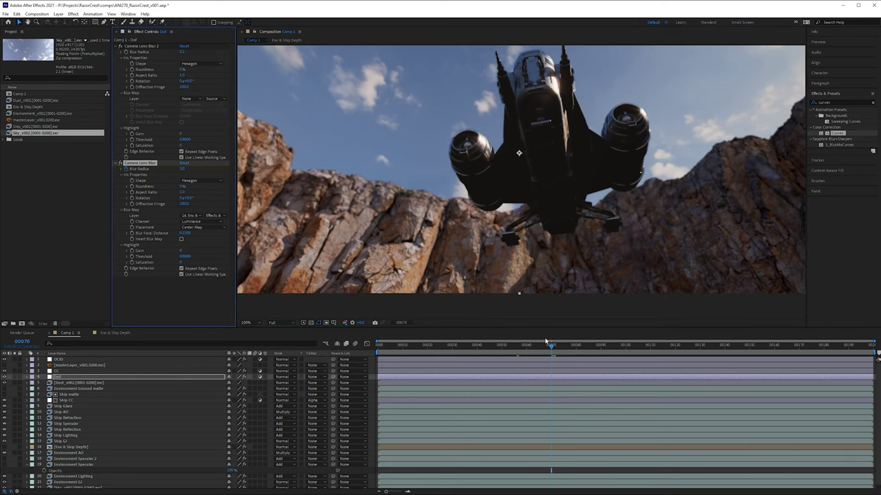
# Set the same Camera Lens Blur's Blur Radius to 1.0 at frame 0 and check the sharpness of the rocks.
pyautogui.moveTo(552, 347); pyautogui.dragTo(372, 345)
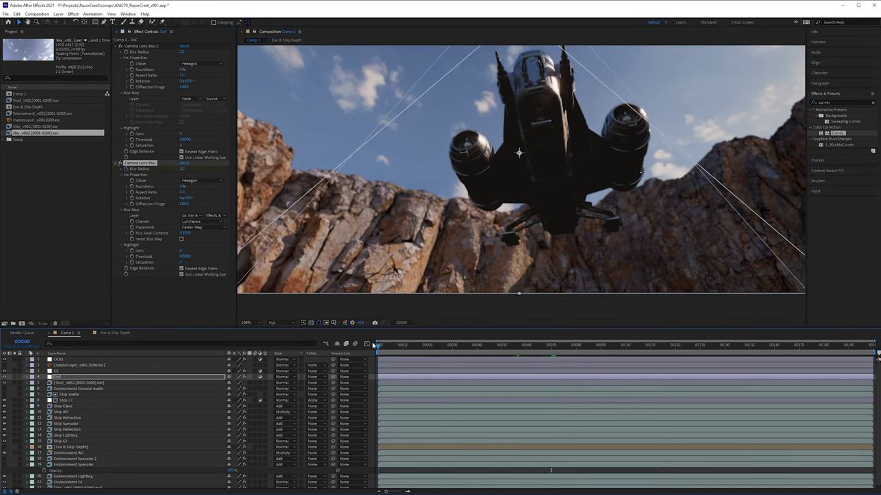
pyautogui.moveTo(240, 281); pyautogui.dragTo(318, 201)
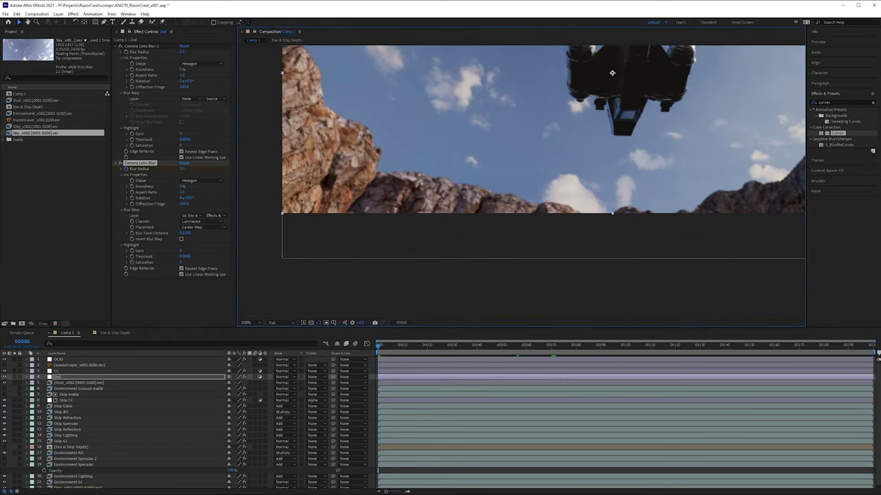
pyautogui.click(183, 170)
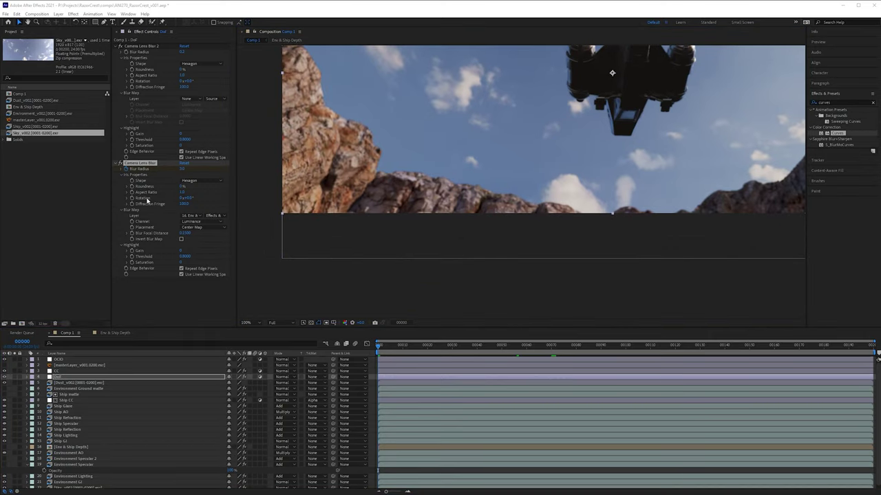
pyautogui.click(183, 170)
pyautogui.write('1')
pyautogui.press('Return')
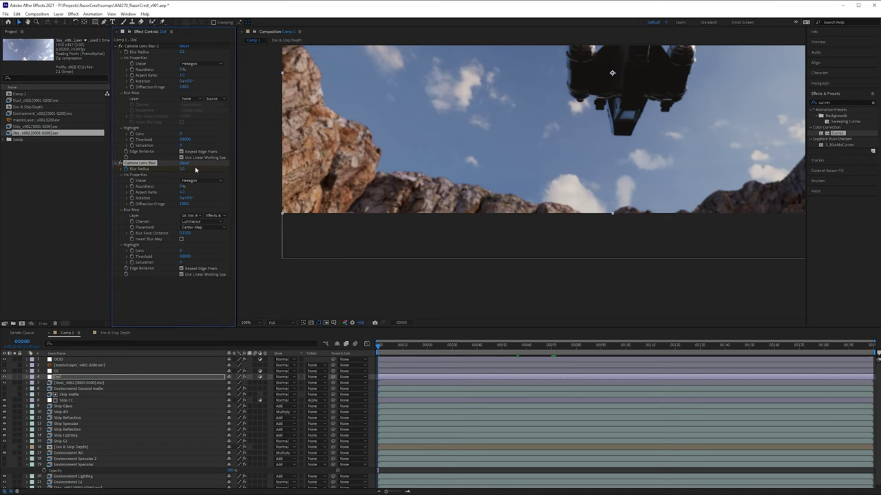
pyautogui.moveTo(460, 185); pyautogui.dragTo(485, 137)
pyautogui.scroll(1, 485, 136)
pyautogui.scroll(5, 484, 136)
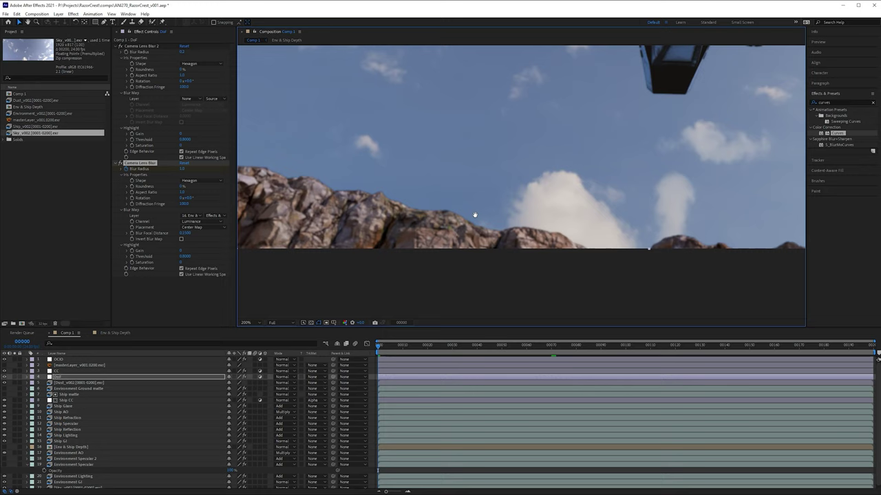
pyautogui.scroll(-3, 475, 215)
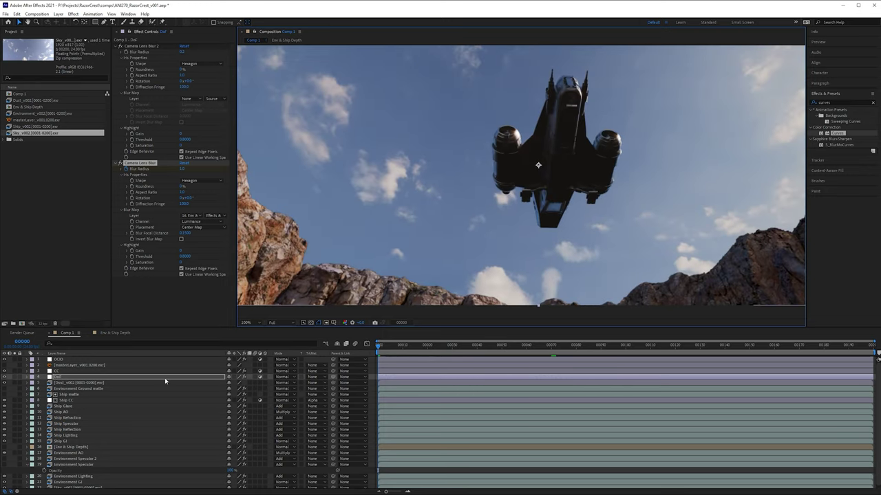
# Reveal the DoF layer's two Blur Radius keyframes and apply Easy Ease to both in the Graph Editor.
pyautogui.press('u')
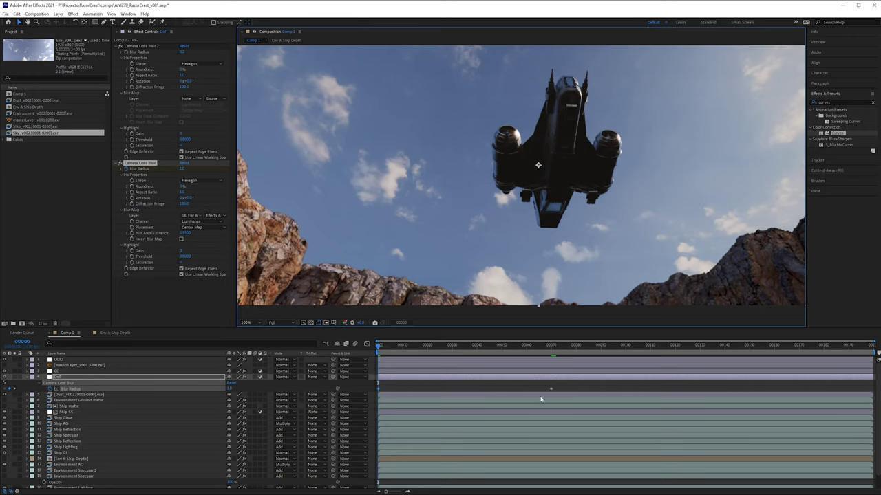
pyautogui.moveTo(598, 387); pyautogui.dragTo(368, 409)
pyautogui.click(438, 416)
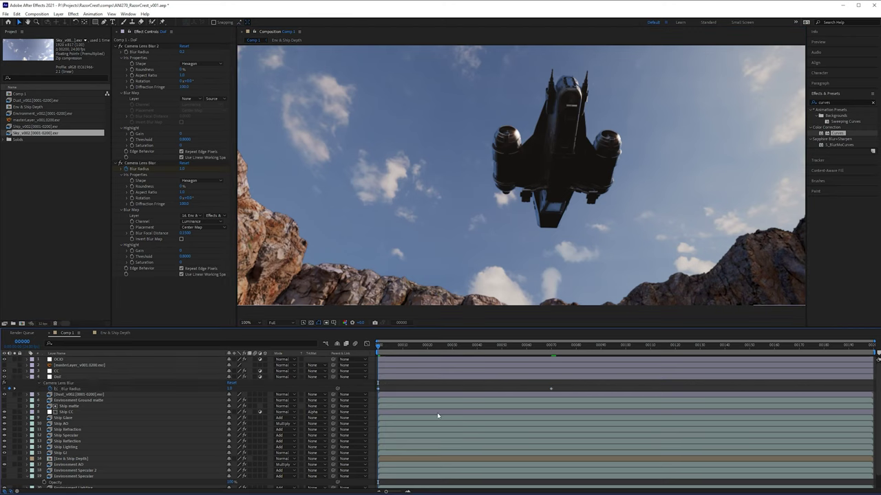
pyautogui.moveTo(438, 415); pyautogui.dragTo(358, 415)
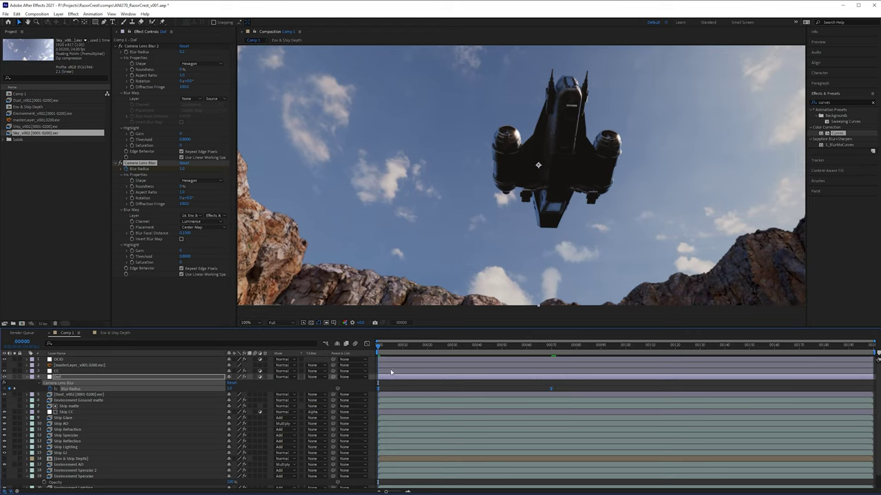
pyautogui.click(366, 344)
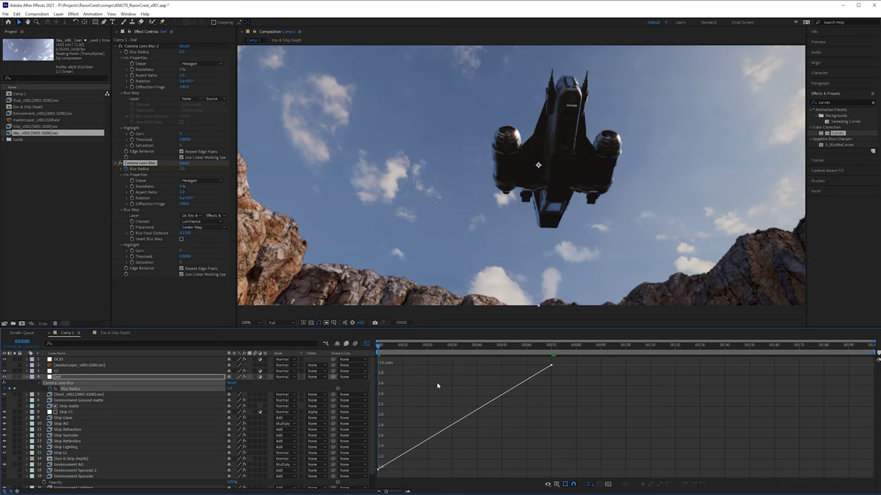
pyautogui.moveTo(558, 357); pyautogui.dragTo(370, 477)
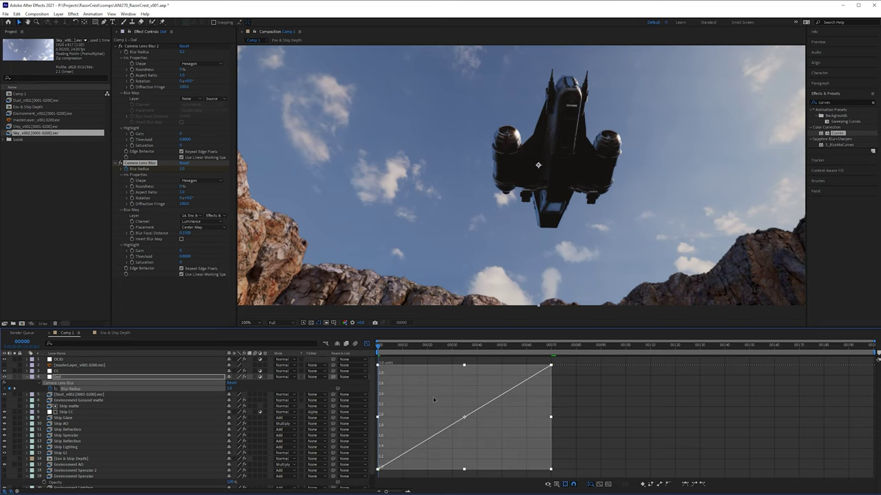
pyautogui.click(685, 484)
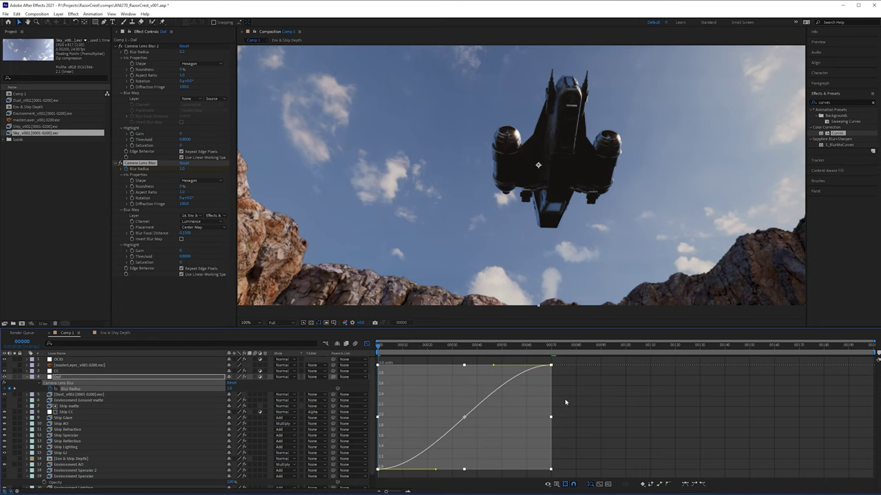
pyautogui.click(479, 449)
pyautogui.click(367, 344)
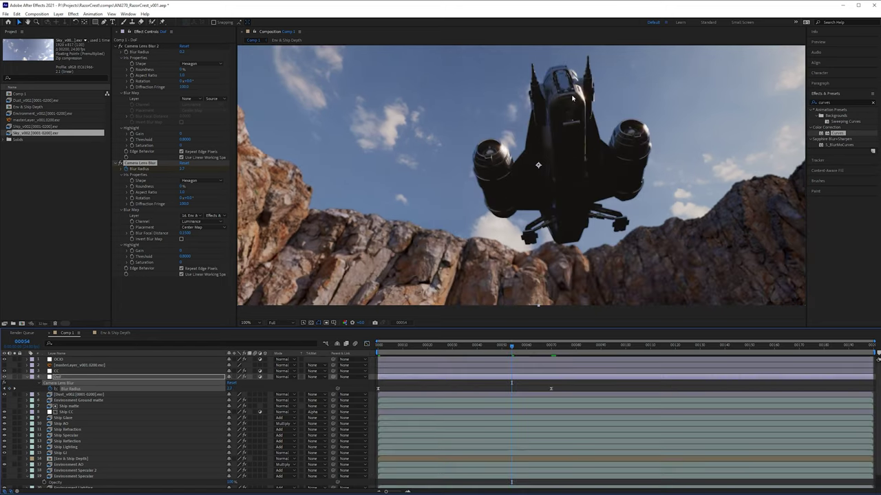
# Review the animated depth of field at frames 54, 71, 135 and 153, ending with the whole frame in view.
pyautogui.moveTo(560, 138); pyautogui.dragTo(543, 188)
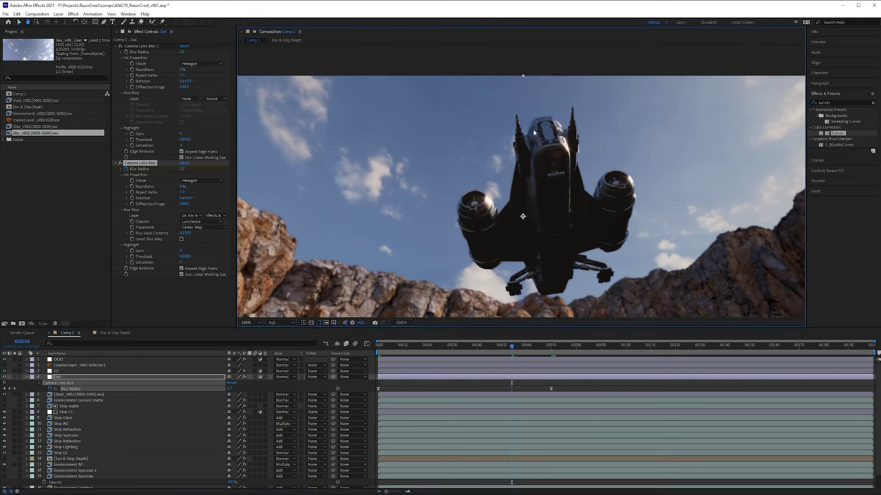
pyautogui.click(554, 353)
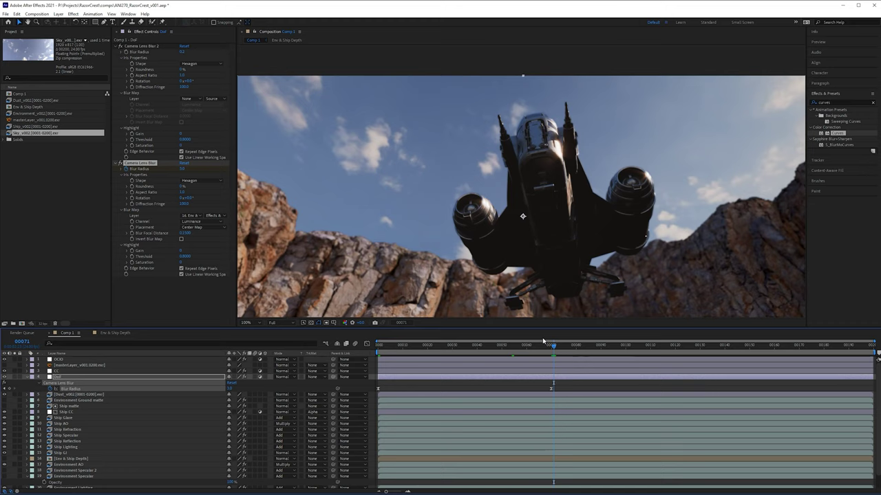
pyautogui.moveTo(551, 354); pyautogui.dragTo(712, 358)
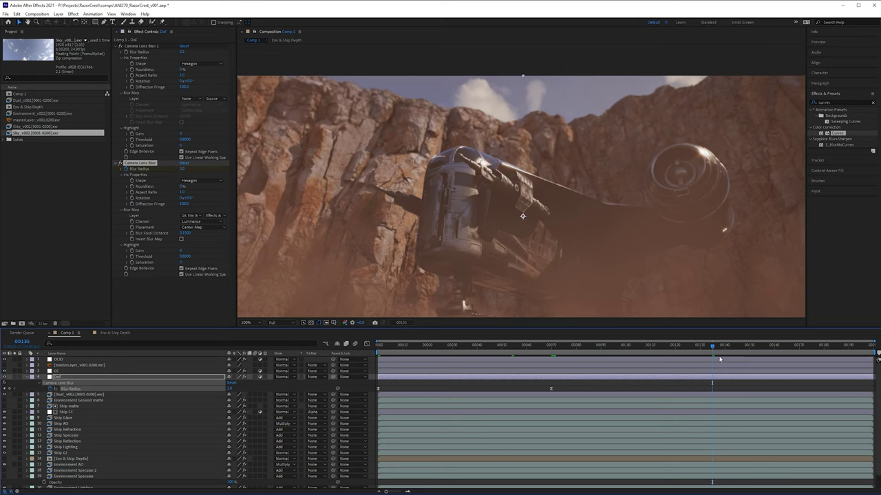
pyautogui.click(755, 349)
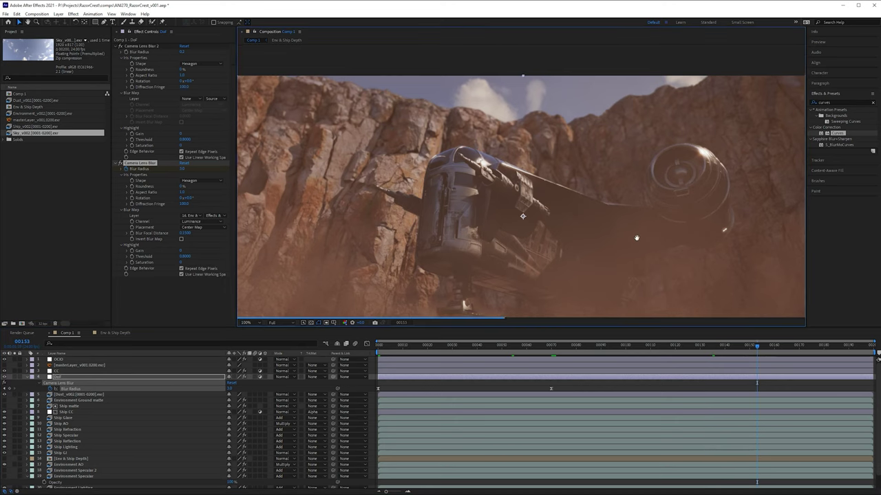
pyautogui.hotkey('shift', '/')
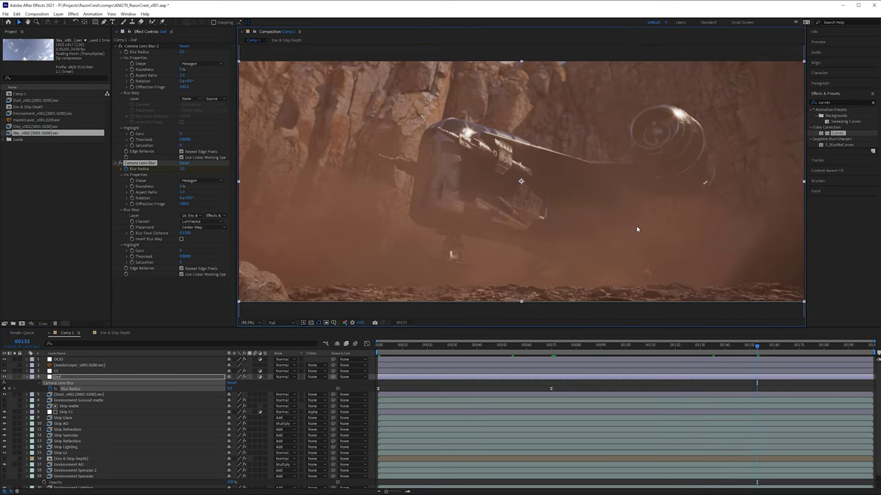
# Set the Lumetri Color saturation on the CC layer to 80 and check the dusty landing shot.
pyautogui.click(58, 371)
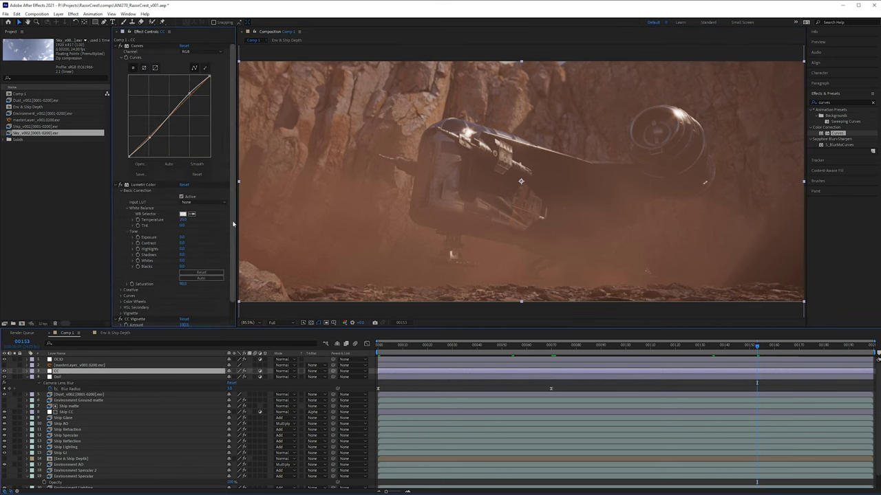
pyautogui.scroll(-2, 203, 239)
pyautogui.click(185, 264)
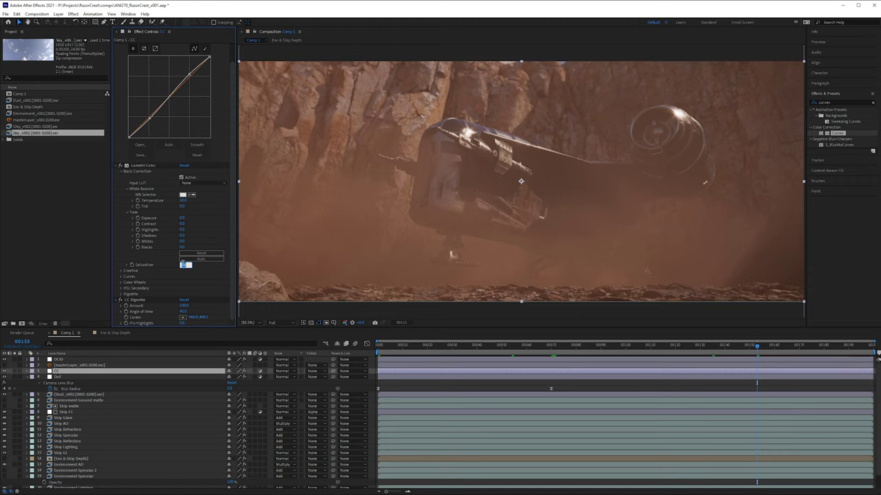
pyautogui.write('80')
pyautogui.press('Return')
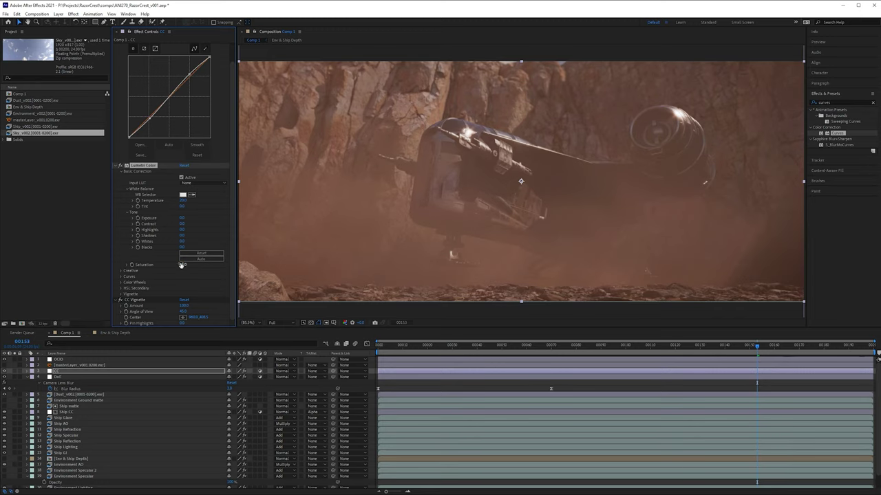
pyautogui.scroll(1, 692, 89)
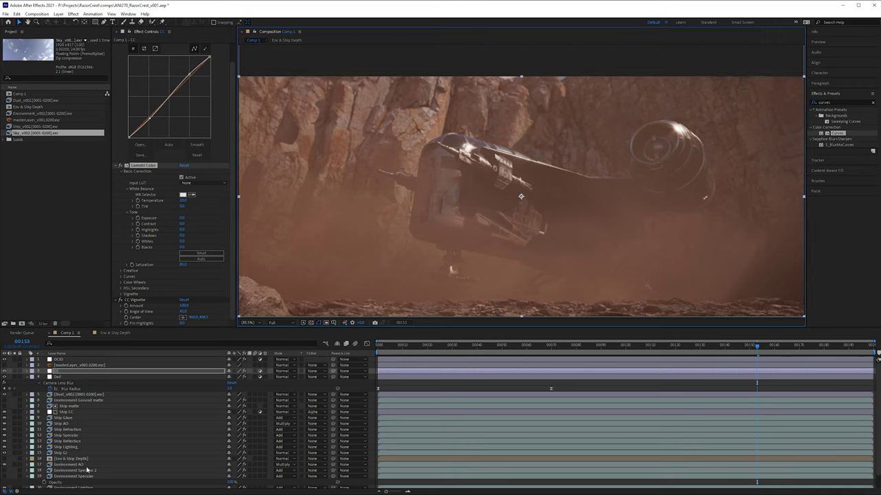
# Apply the Hue/Saturation effect to the Dust_v002 layer.
pyautogui.click(88, 396)
pyautogui.click(851, 102)
pyautogui.write('hue')
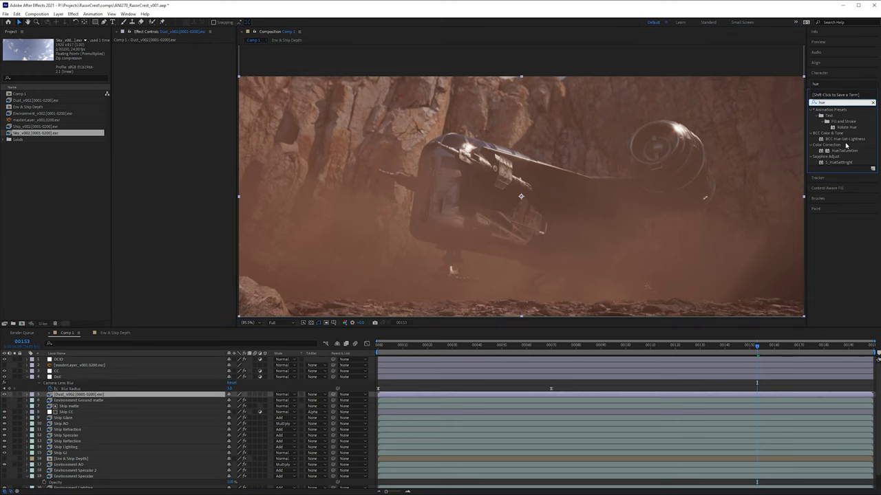
pyautogui.moveTo(844, 150); pyautogui.dragTo(171, 111)
# Reduce the Dust layer's Master Saturation to -12 and check the dust across the full frame.
pyautogui.click(184, 98)
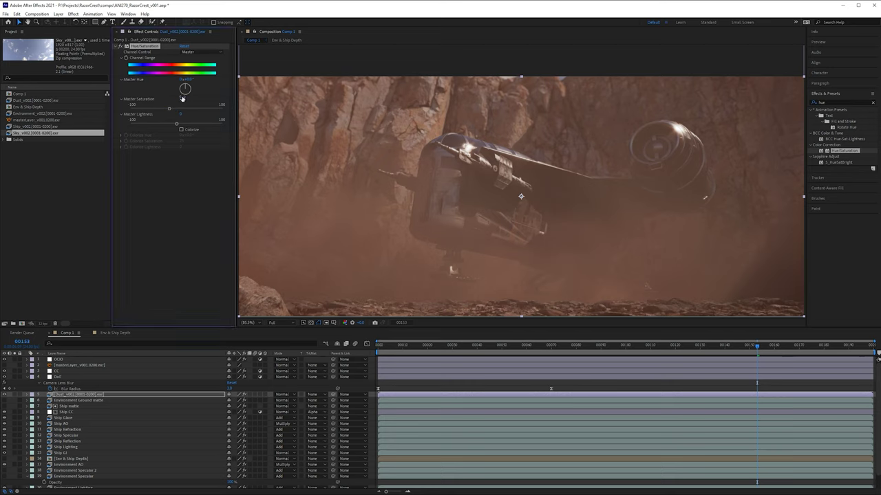
pyautogui.write('-20')
pyautogui.press('Return')
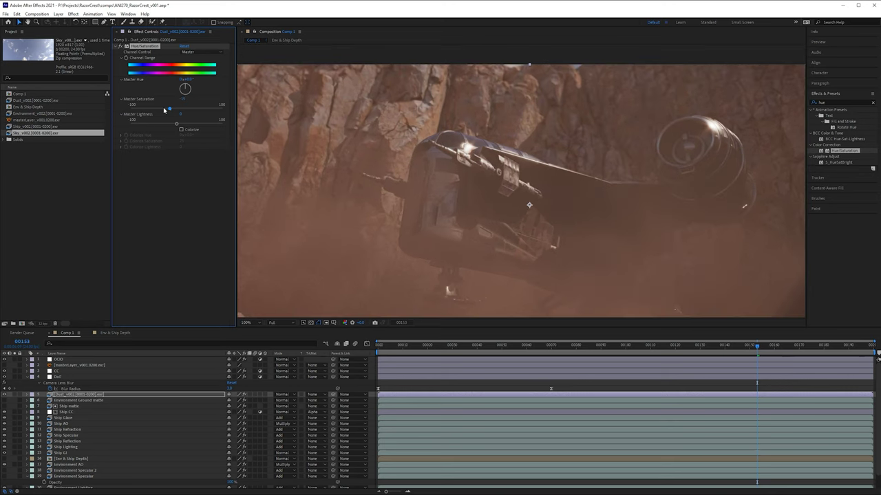
pyautogui.moveTo(164, 110)
pyautogui.mouseDown()
pyautogui.moveTo(147, 111)
pyautogui.moveTo(167, 111)
pyautogui.mouseUp()
pyautogui.middleClick(359, 136)
pyautogui.hotkey('shift', '/')
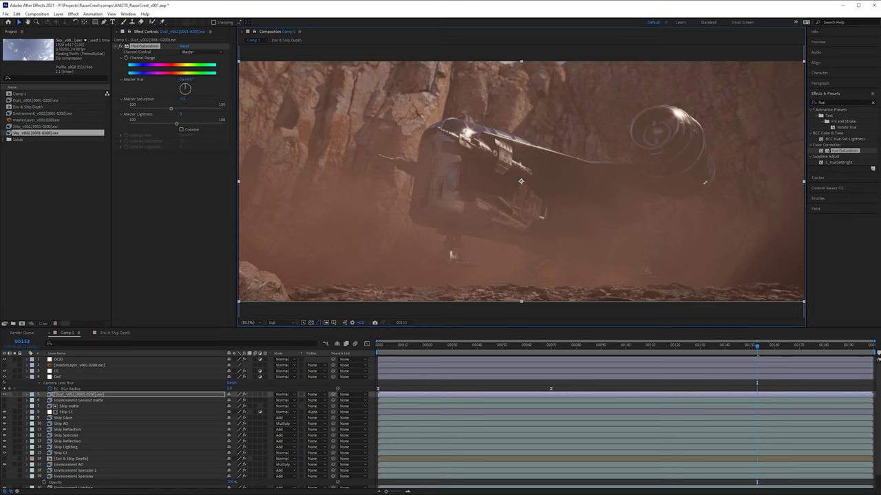
# Apply the Curves effect to the Dust_v002 layer and raise the RGB curve's midtones slightly.
pyautogui.click(832, 102)
pyautogui.write('curves')
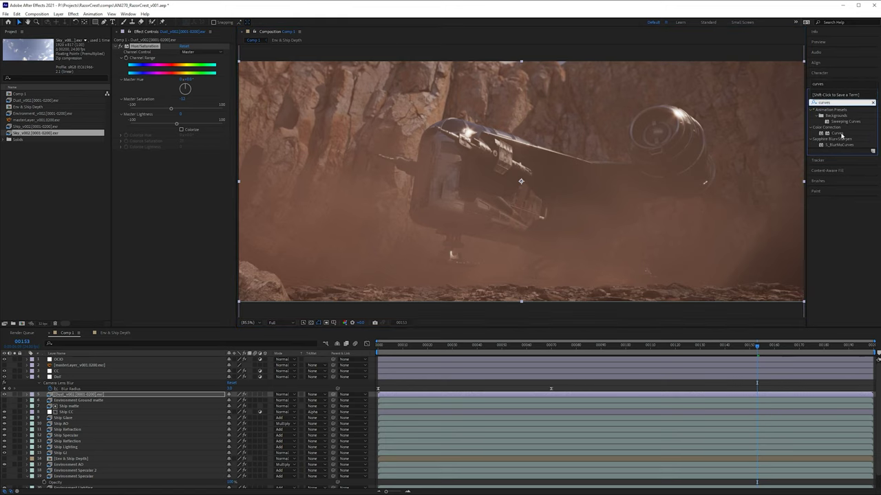
pyautogui.moveTo(837, 133); pyautogui.dragTo(292, 204)
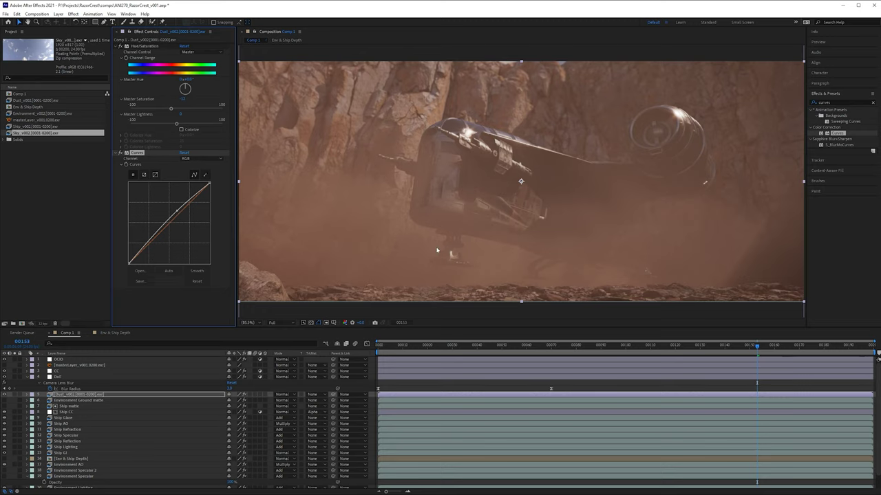
# Set the Dust layer's Master Saturation to -15 and shift the RGB curve's midpoint slightly down toward the shadows.
pyautogui.click(182, 99)
pyautogui.write('-15')
pyautogui.press('Return')
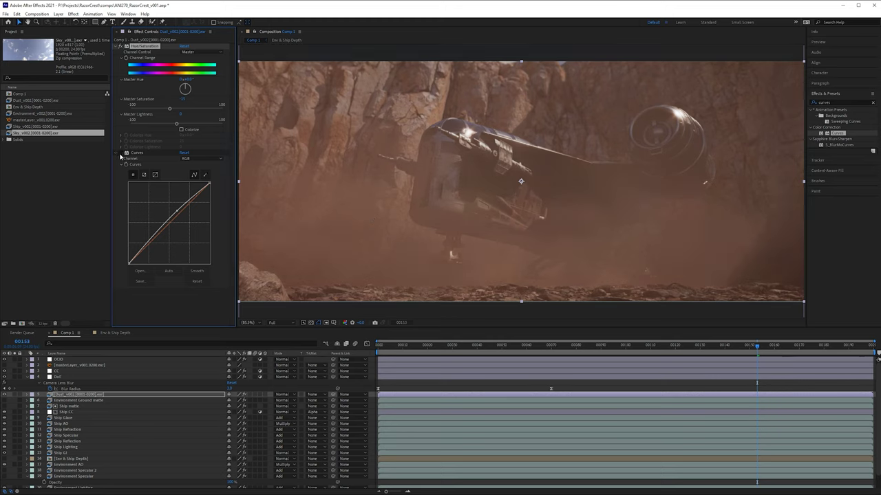
pyautogui.moveTo(177, 210)
pyautogui.mouseDown()
pyautogui.moveTo(189, 226)
pyautogui.moveTo(186, 213)
pyautogui.moveTo(163, 205)
pyautogui.moveTo(173, 218)
pyautogui.mouseUp()
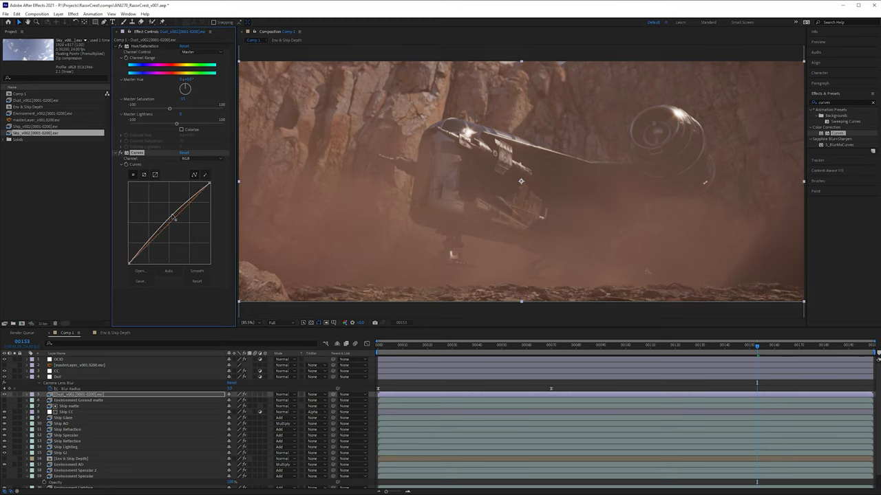
# Try a lower opacity on the Dust layer, and restore it to 100%.
pyautogui.click(124, 396)
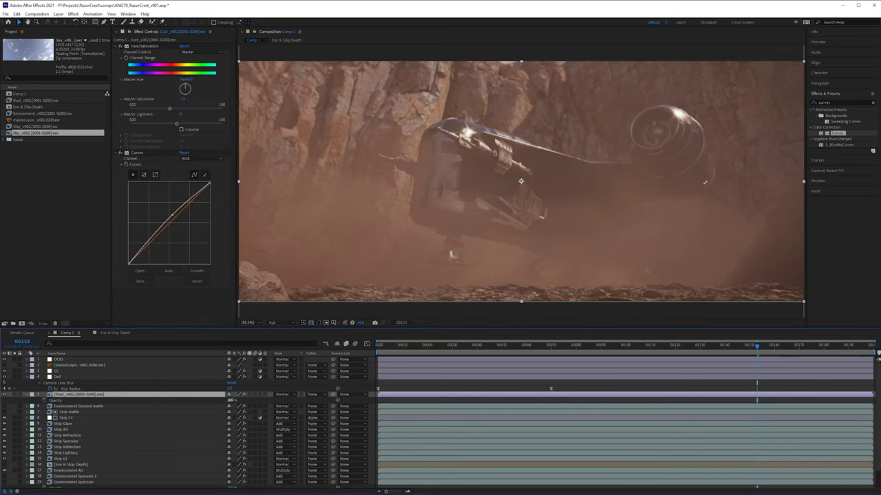
pyautogui.press('t')
pyautogui.moveTo(219, 403)
pyautogui.mouseDown()
pyautogui.moveTo(226, 402)
pyautogui.moveTo(217, 403)
pyautogui.mouseUp()
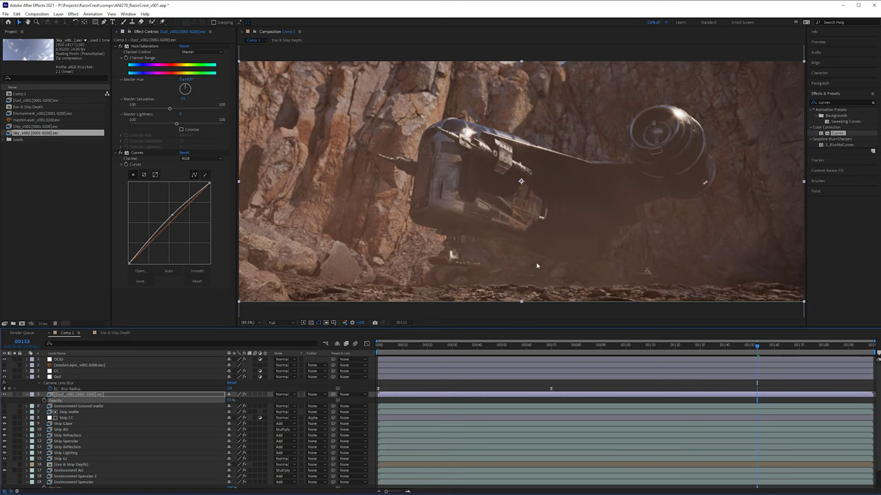
pyautogui.click(231, 401)
pyautogui.write('100')
# Try thickening the dust with a duplicate Dust layer at reduced opacity, and delete the duplicate.
pyautogui.click(205, 394)
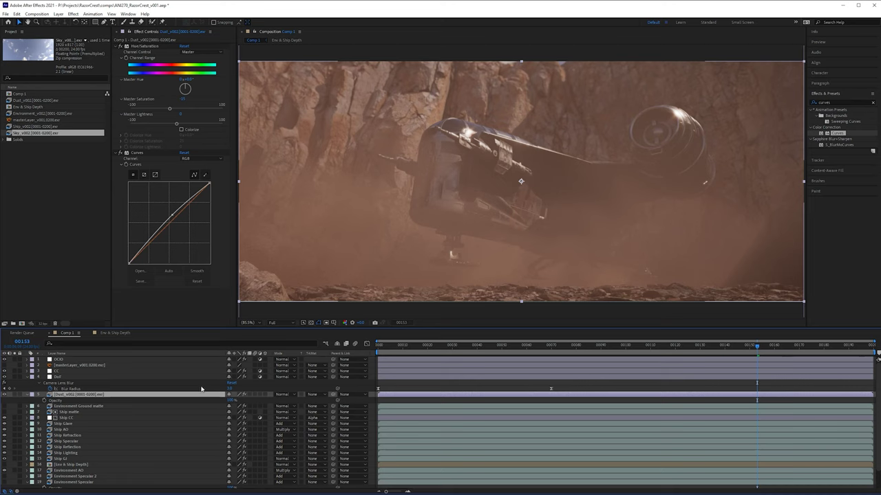
pyautogui.hotkey('ctrl', 'd')
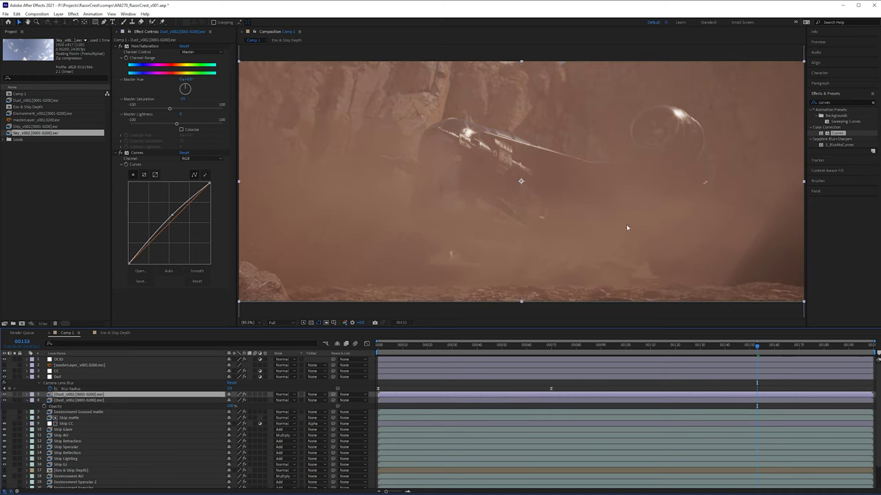
pyautogui.scroll(3, 594, 210)
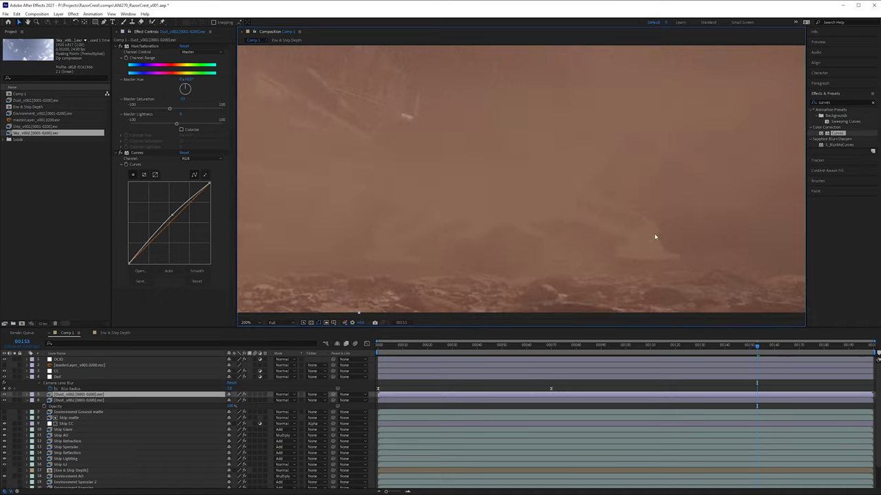
pyautogui.scroll(2, 544, 207)
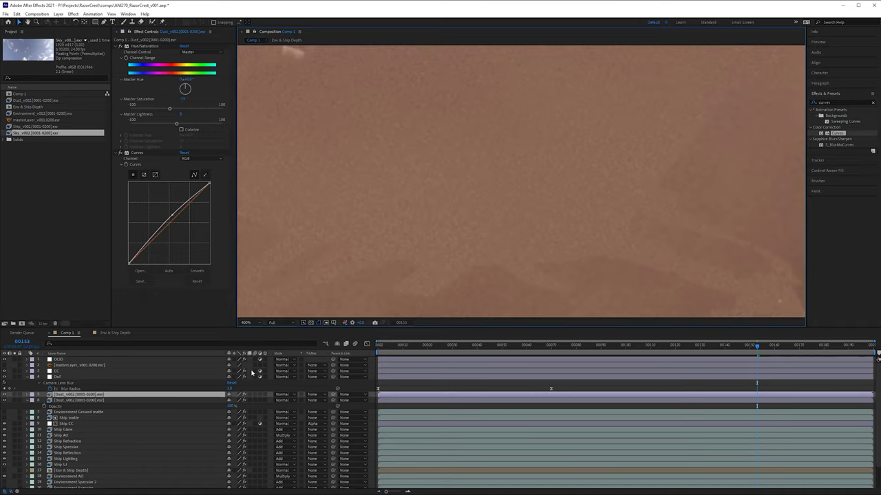
pyautogui.scroll(-6, 491, 227)
pyautogui.scroll(2, 491, 226)
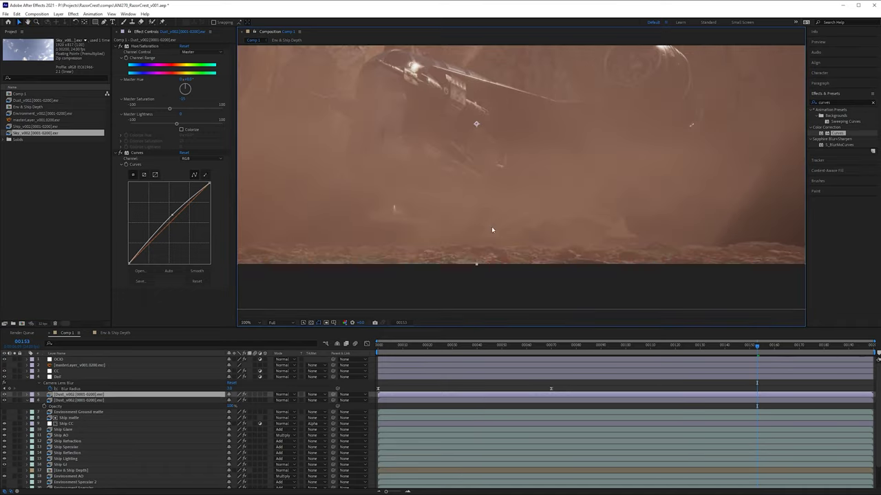
pyautogui.press('t')
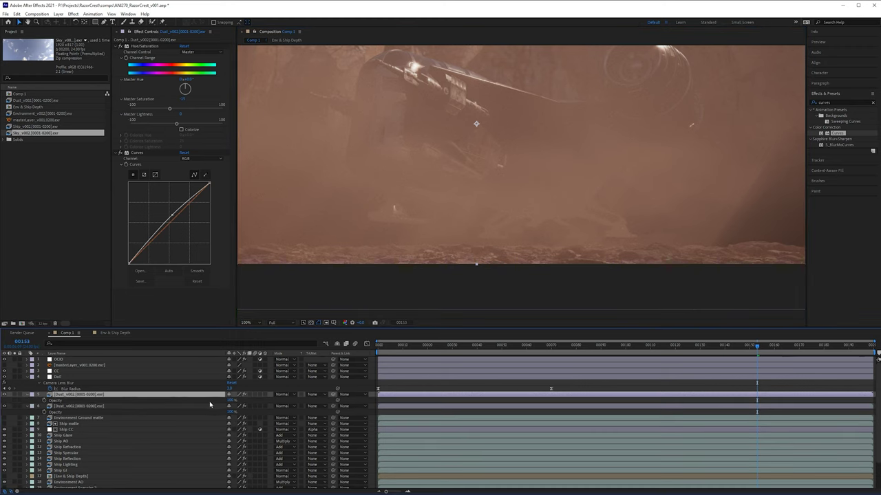
pyautogui.moveTo(231, 402); pyautogui.dragTo(208, 402)
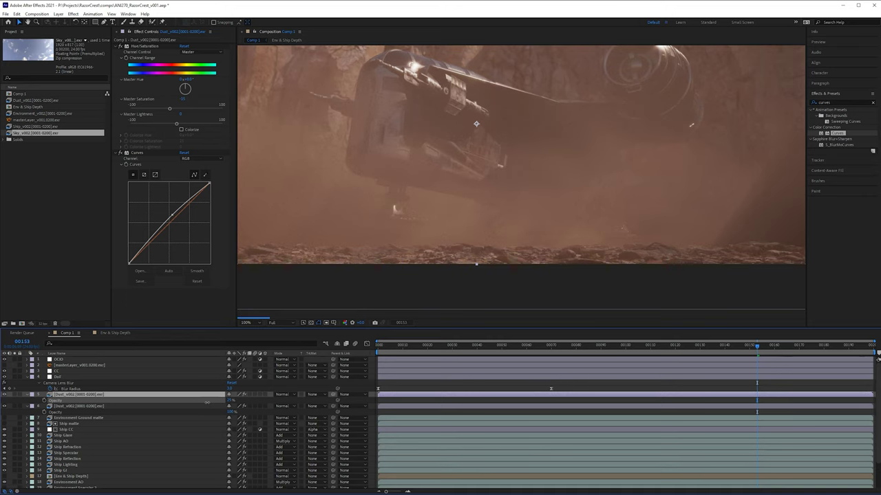
pyautogui.scroll(-2, 529, 207)
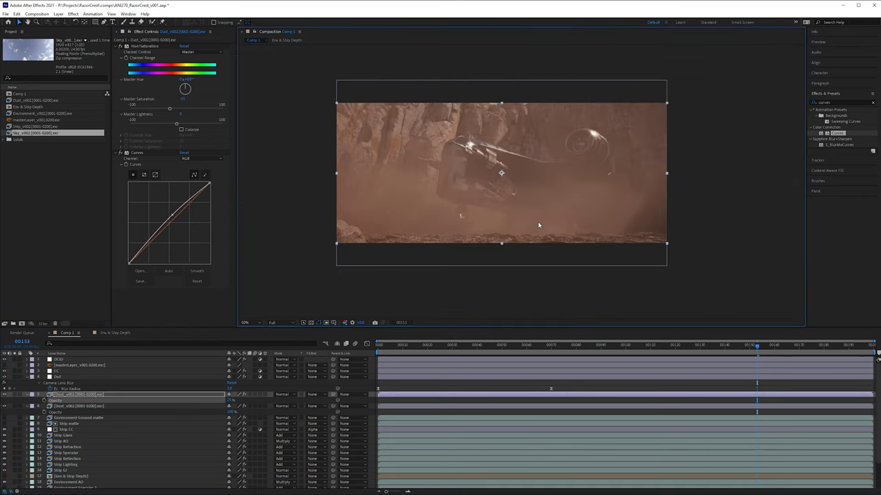
pyautogui.hotkey('shift', '/')
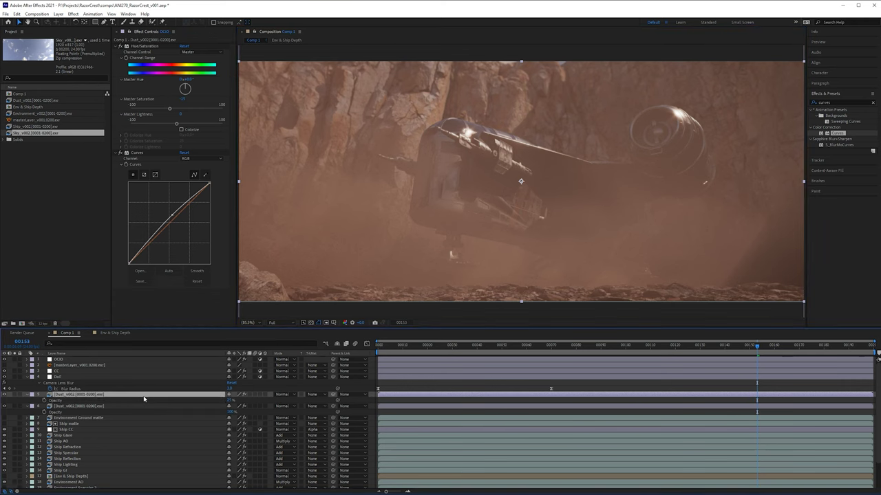
pyautogui.press('Delete')
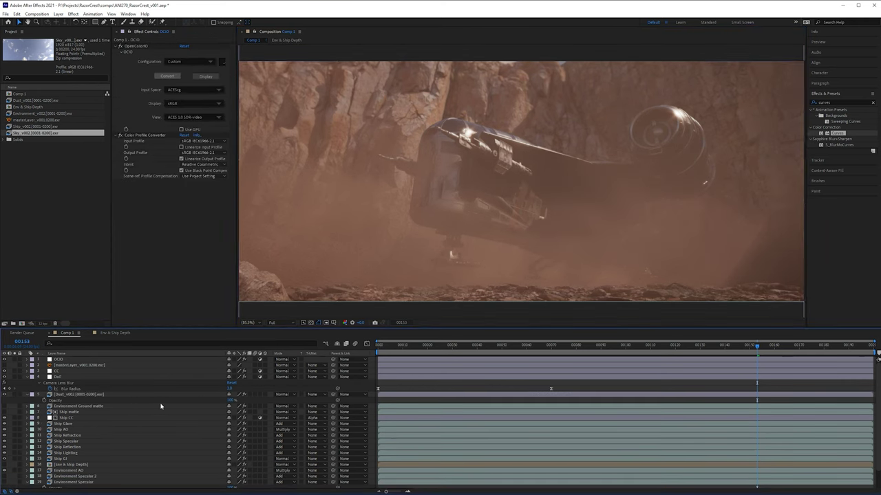
# Compare the dust with and without the Curves effect, leaving Curves disabled and collapsed on the Dust layer.
pyautogui.click(137, 394)
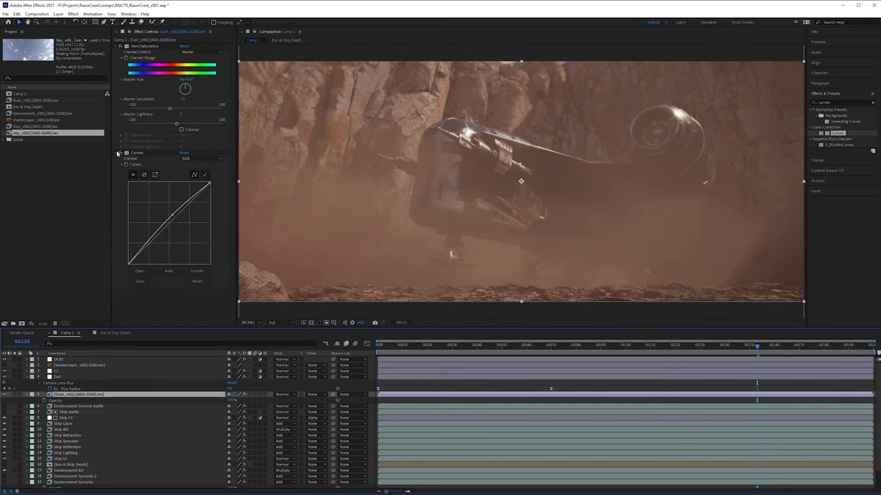
pyautogui.click(124, 152)
pyautogui.click(124, 153)
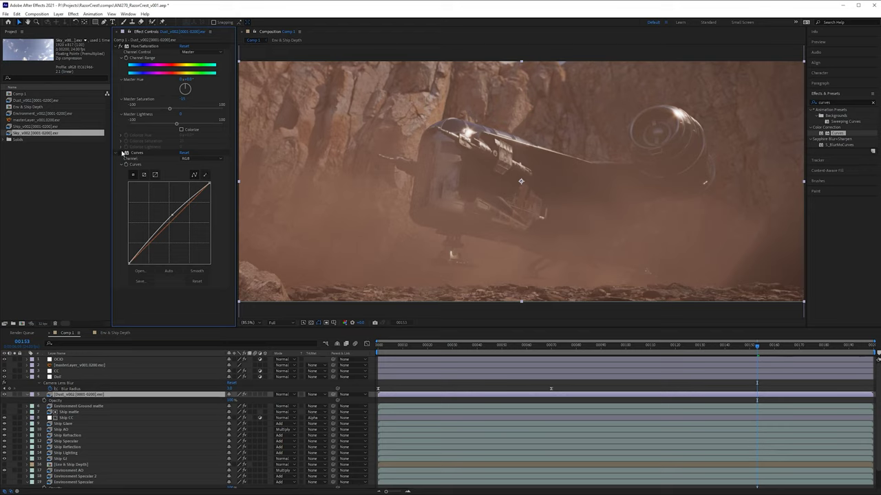
pyautogui.click(123, 153)
pyautogui.click(121, 153)
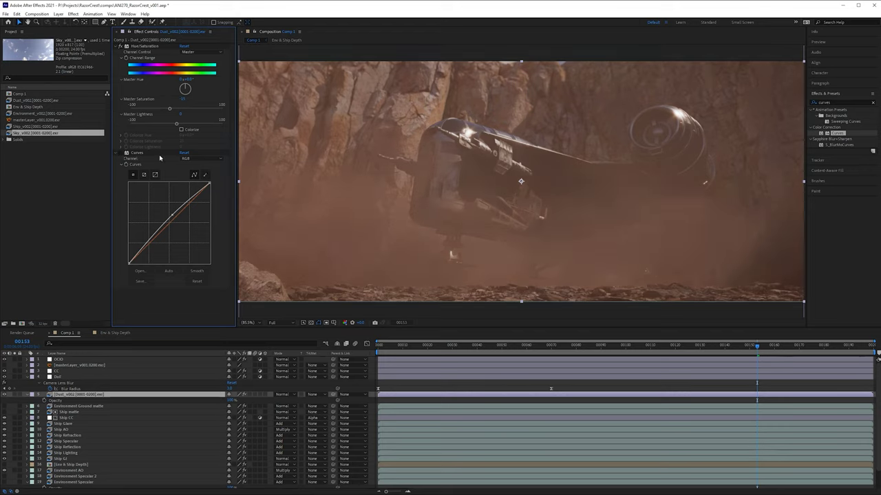
pyautogui.click(115, 153)
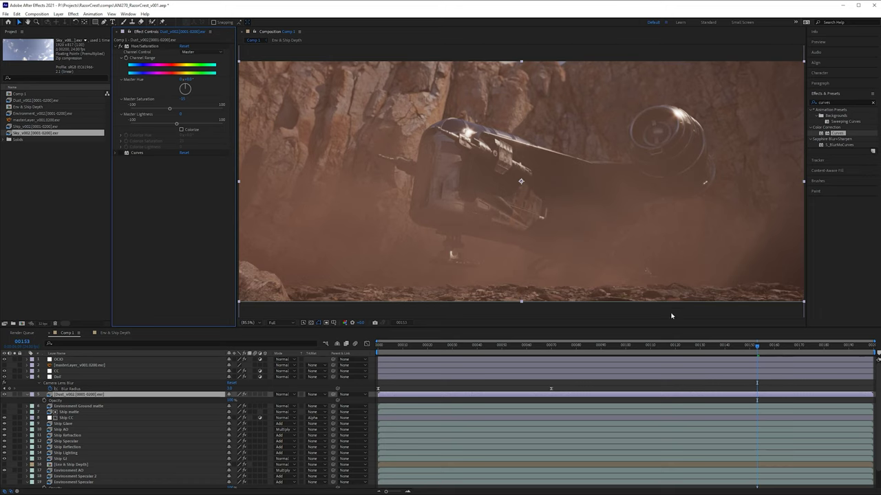
# Review the composite at frames 93, 70, 54 and 73, ending at frame 70.
pyautogui.moveTo(494, 240)
pyautogui.mouseDown()
pyautogui.moveTo(499, 222)
pyautogui.moveTo(520, 238)
pyautogui.moveTo(499, 243)
pyautogui.mouseUp()
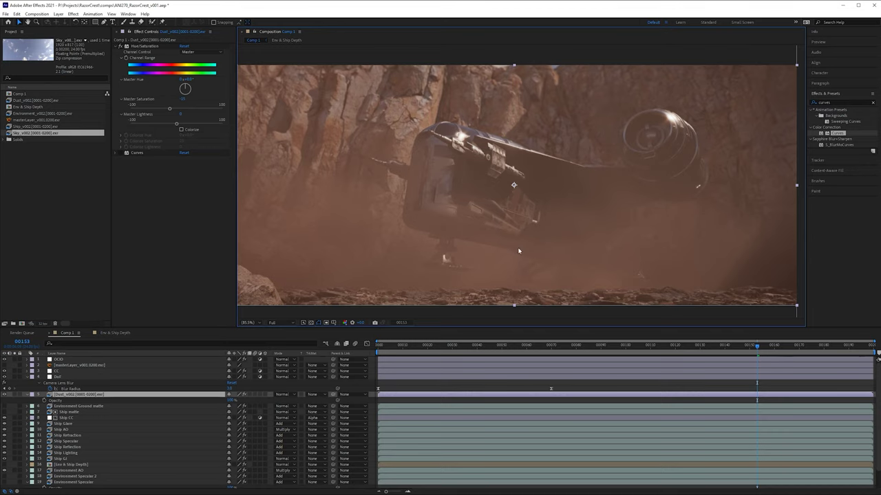
pyautogui.click(609, 345)
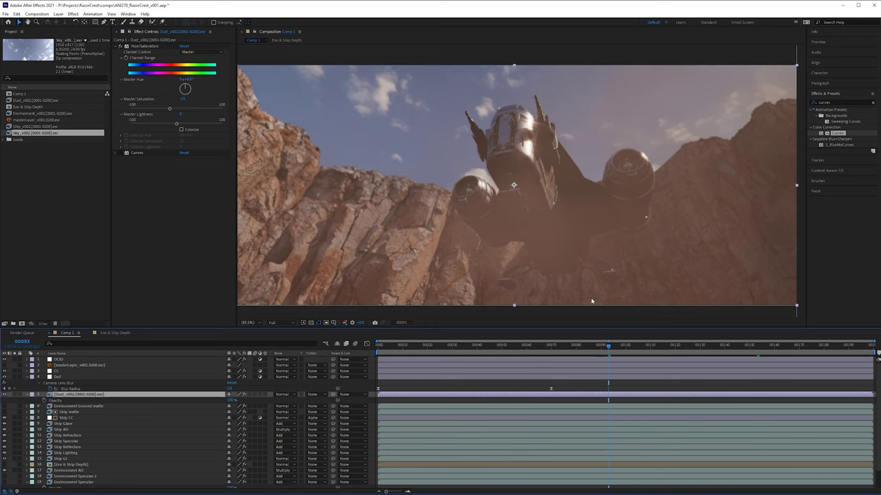
pyautogui.click(551, 345)
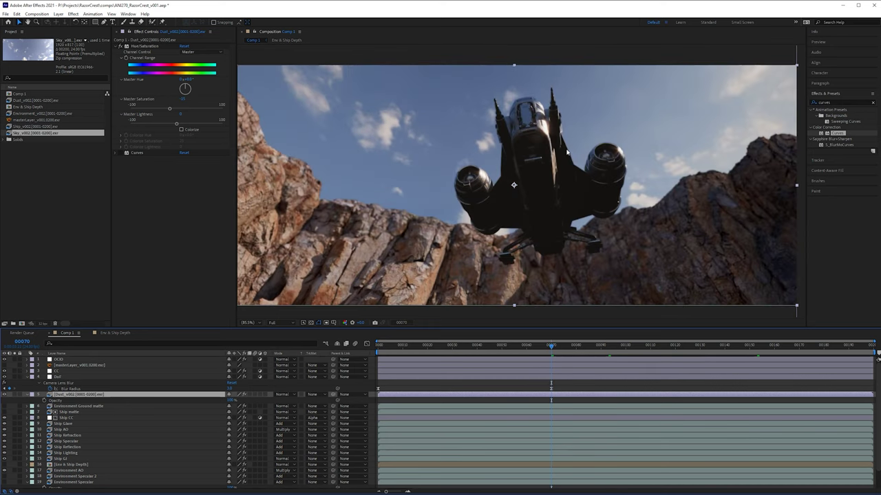
pyautogui.moveTo(640, 172); pyautogui.dragTo(627, 162)
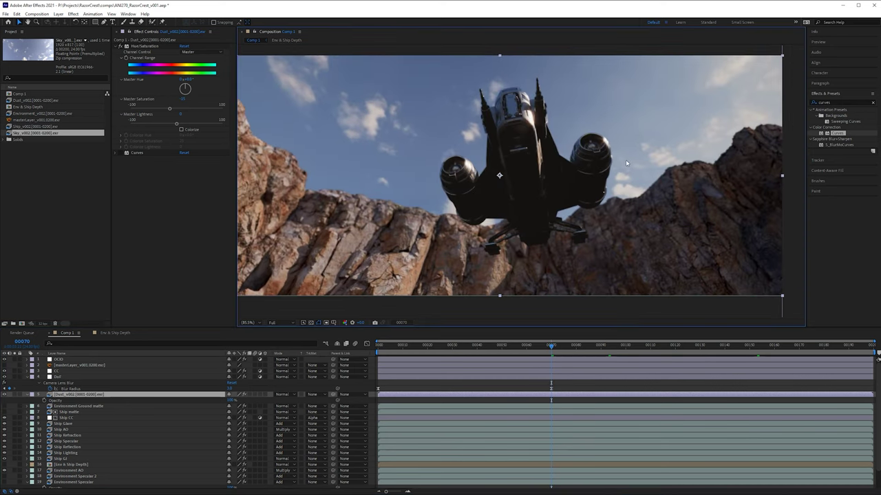
pyautogui.click(511, 346)
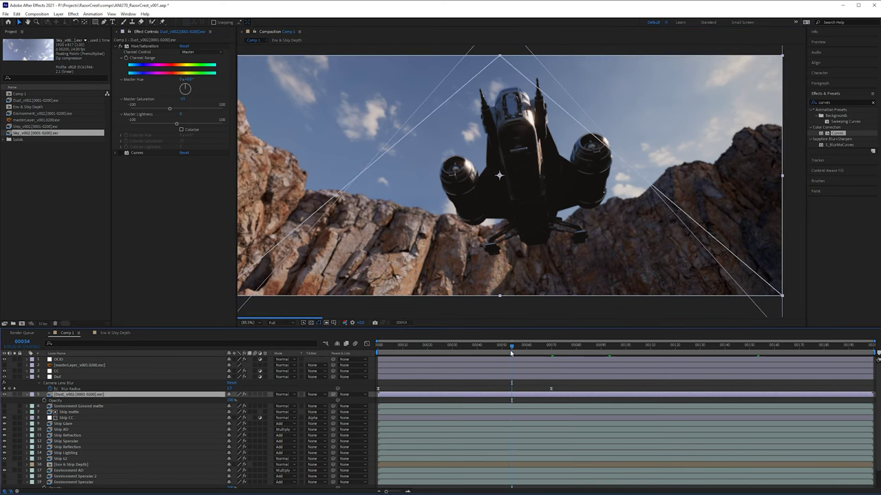
pyautogui.click(560, 347)
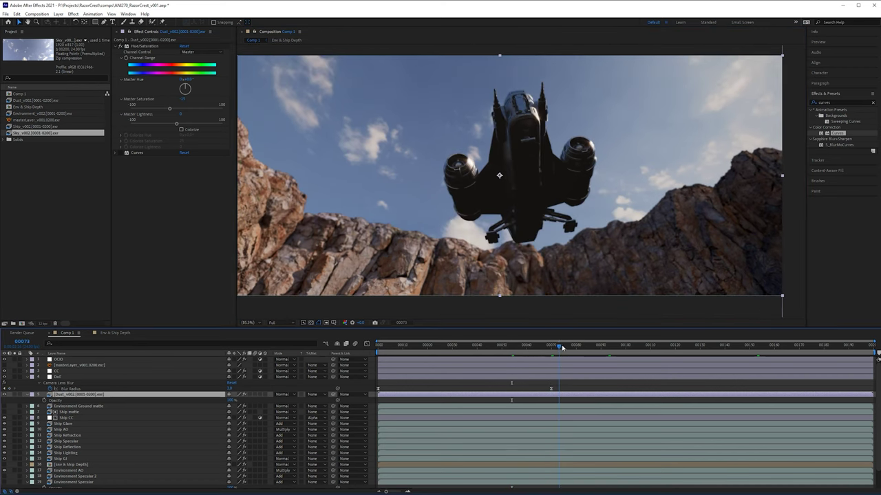
pyautogui.press('space')
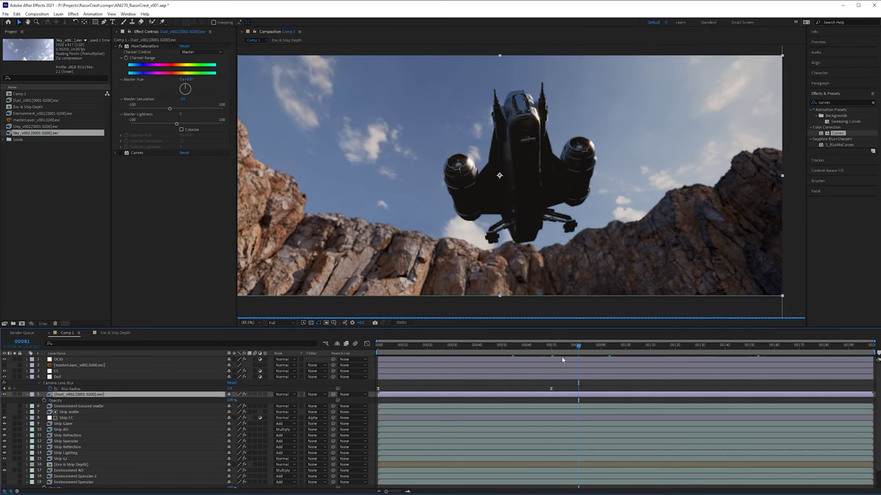
pyautogui.click(552, 346)
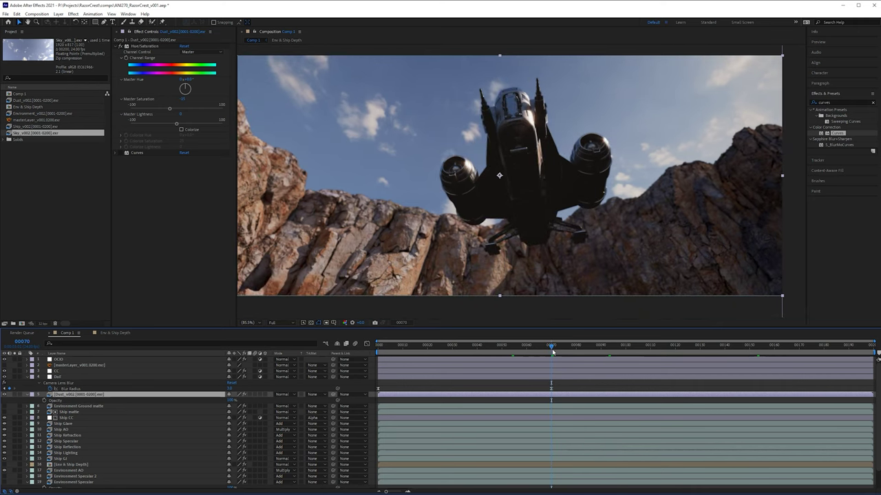
# Return to frame 0 and create a comp-sized black solid named Lens Flare above the Dust layer.
pyautogui.click(376, 349)
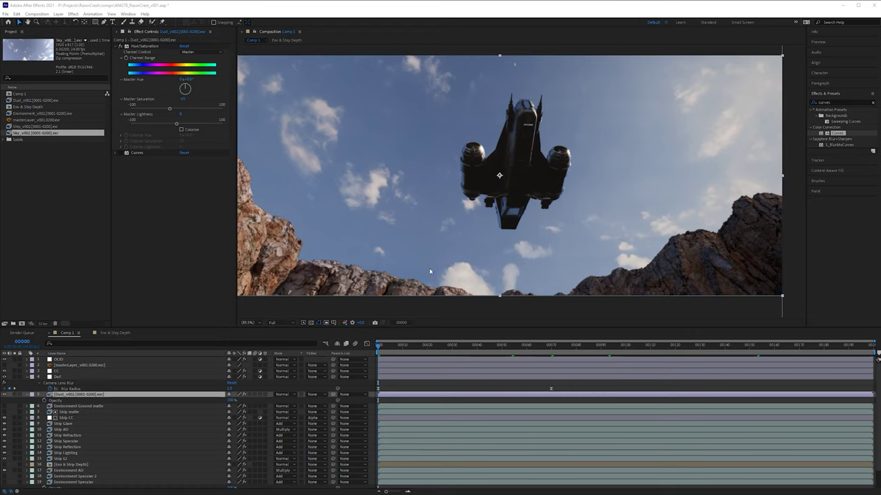
pyautogui.click(59, 14)
pyautogui.moveTo(68, 21)
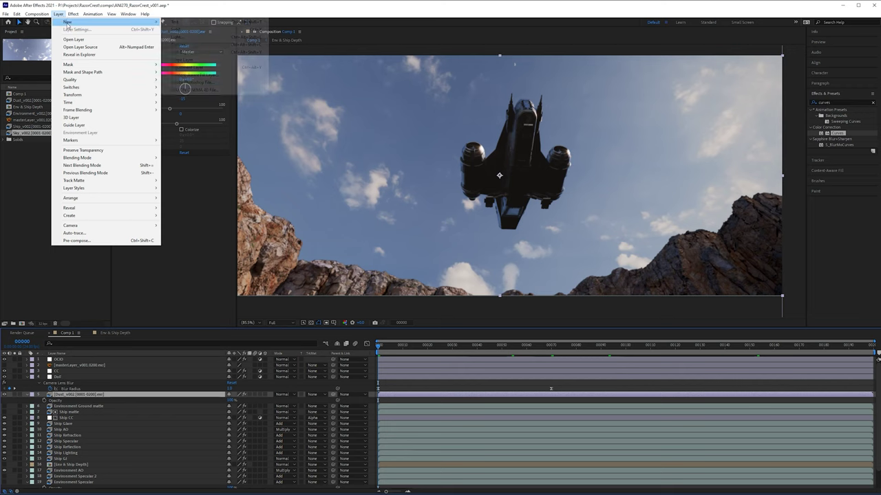
pyautogui.click(200, 32)
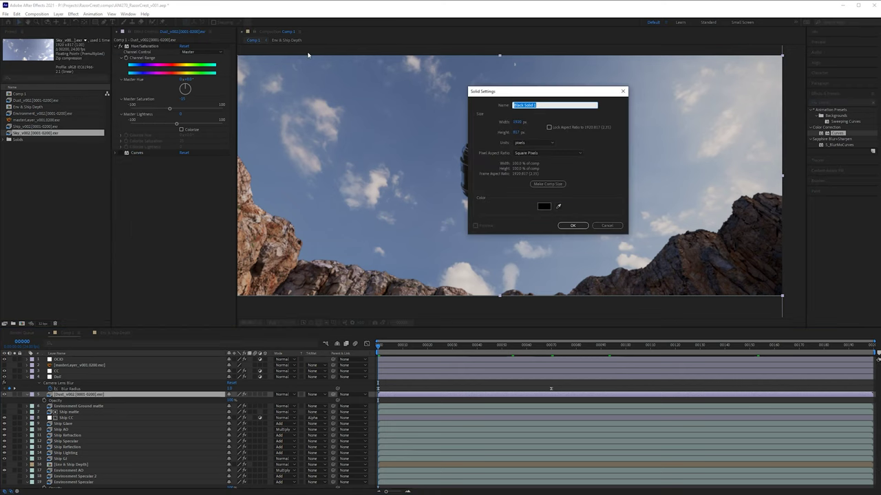
pyautogui.write('Lens Flare')
pyautogui.click(572, 225)
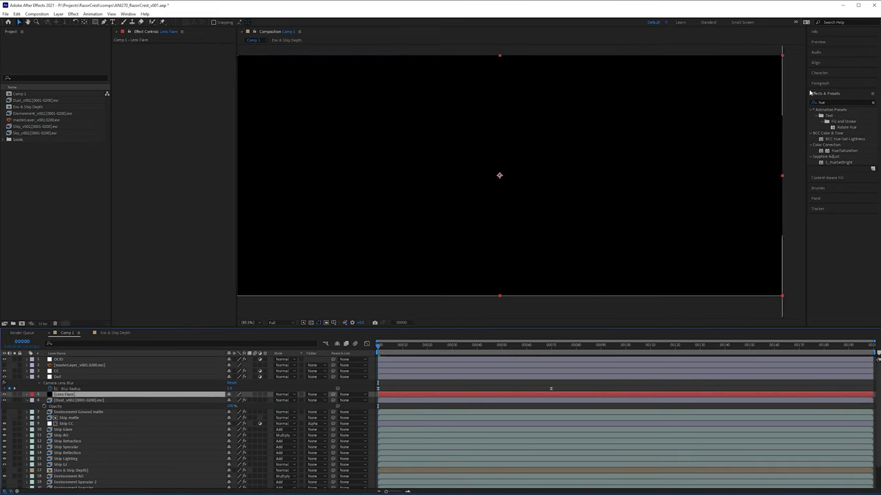
# Search the effects for gradient ramp and apply Gradient Ramp to the Lens Flare layer.
pyautogui.doubleClick(836, 102)
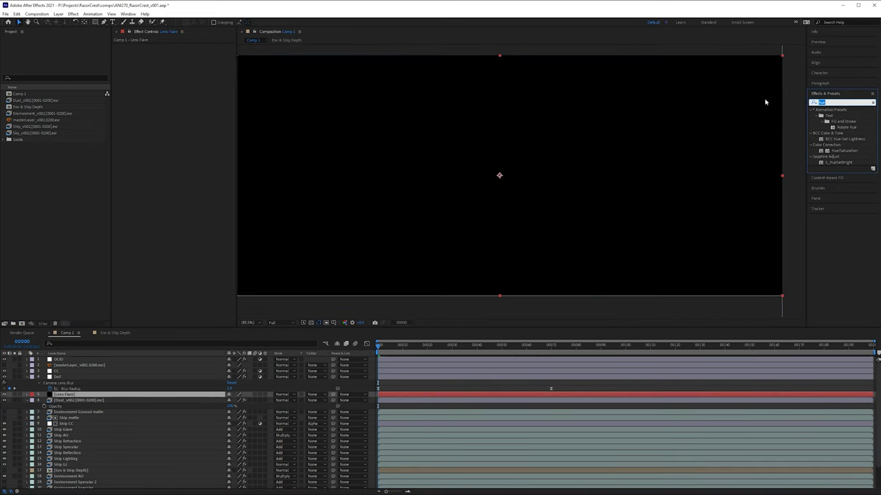
pyautogui.write('gradient')
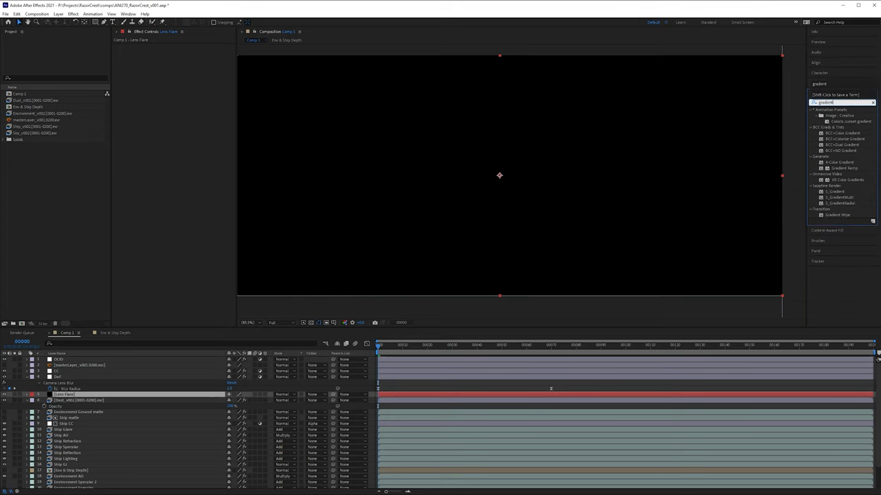
pyautogui.write('rmap')
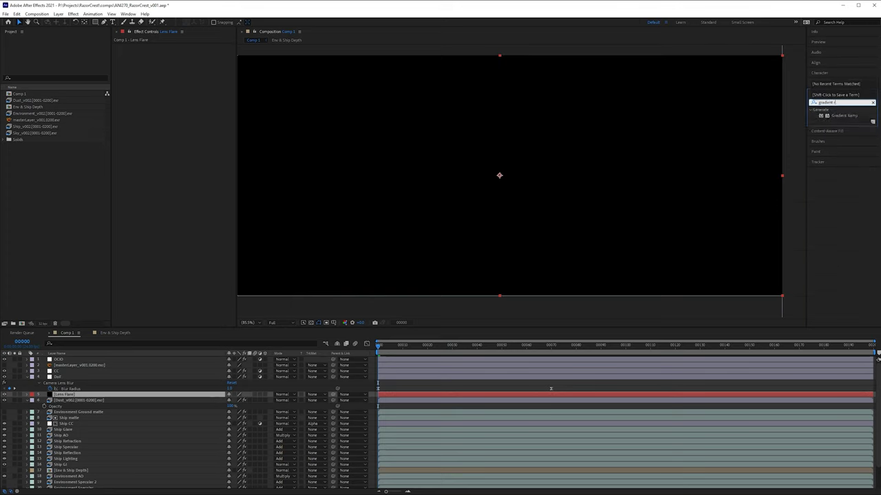
pyautogui.press('BackSpace')
pyautogui.write('amp')
pyautogui.moveTo(826, 114); pyautogui.dragTo(171, 128)
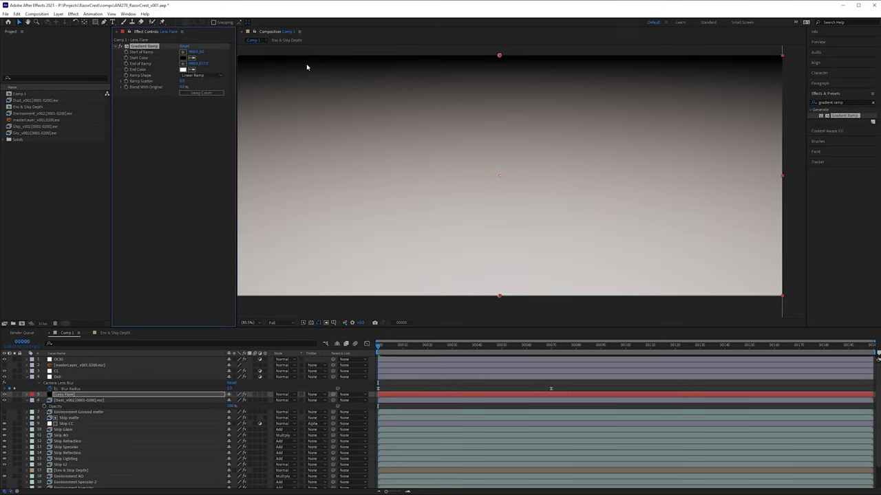
# Reposition the gradient's start and end points across the frame and set the ramp shape to Radial Ramp.
pyautogui.moveTo(500, 58); pyautogui.dragTo(598, 153)
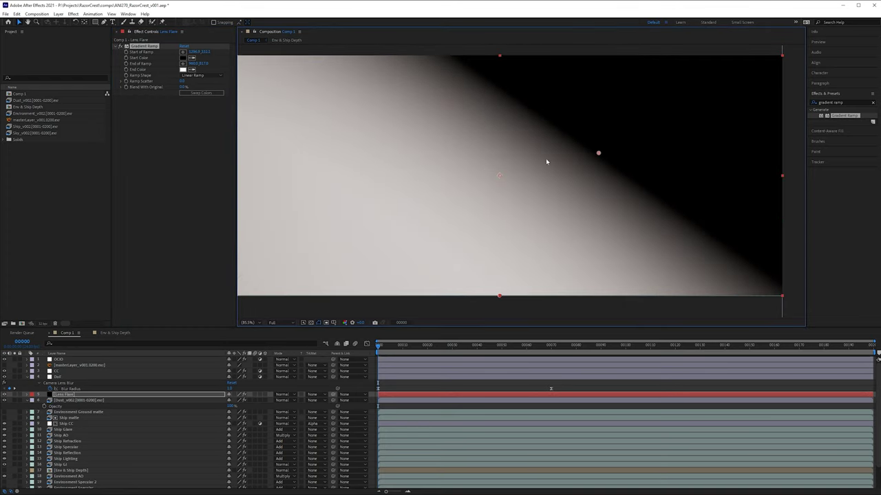
pyautogui.scroll(-1, 487, 169)
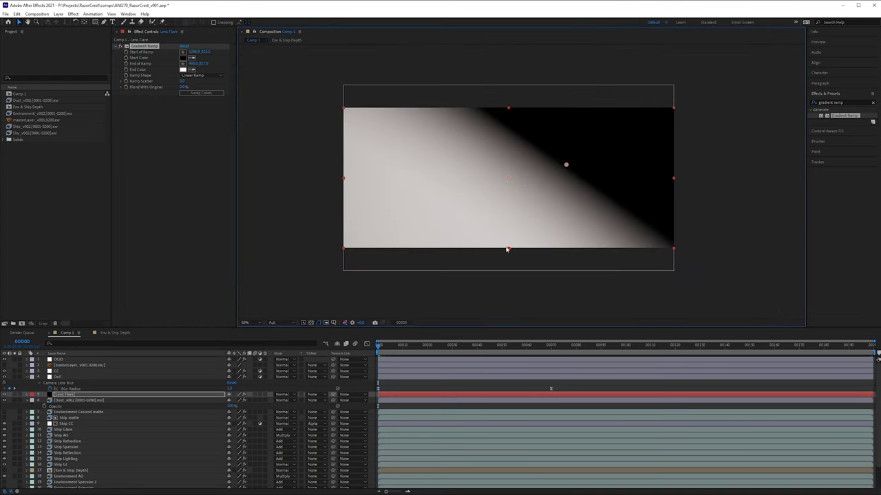
pyautogui.moveTo(459, 226); pyautogui.dragTo(403, 172)
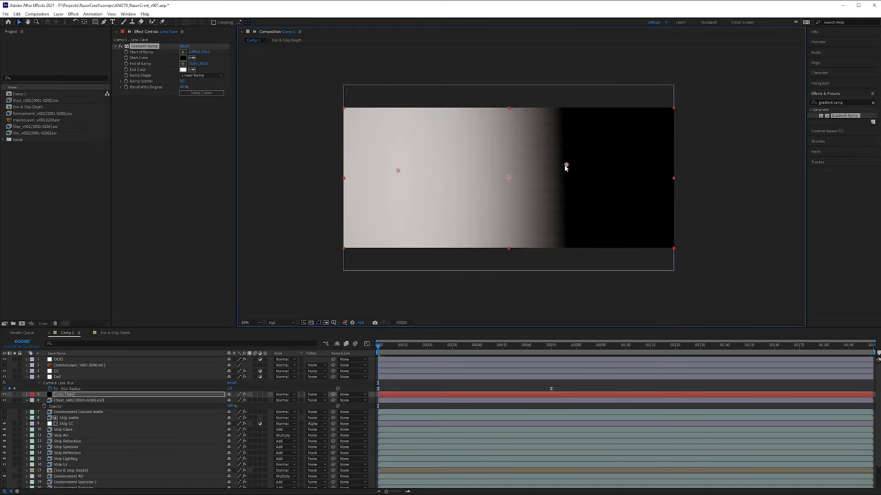
pyautogui.moveTo(566, 166); pyautogui.dragTo(578, 163)
pyautogui.click(199, 75)
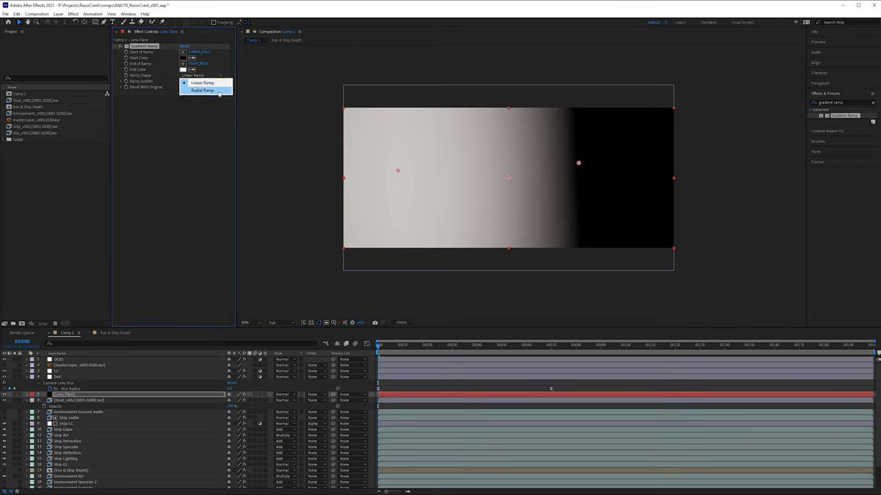
pyautogui.click(217, 91)
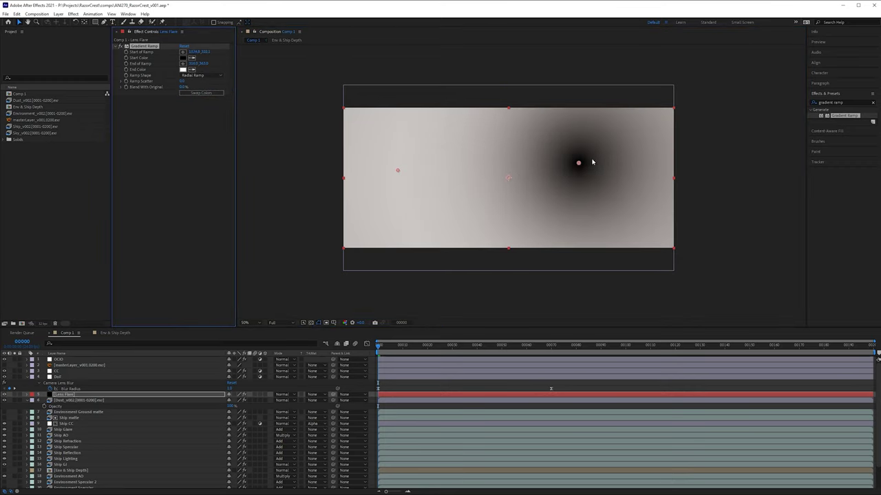
# Swap the ramp colours and place its start beyond the frame's upper-right corner and its end near the lower-left area.
pyautogui.moveTo(578, 162); pyautogui.dragTo(562, 149)
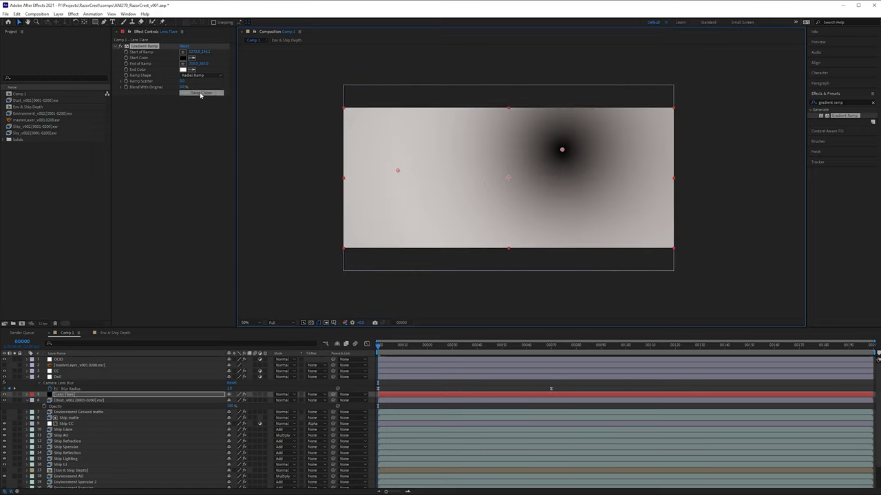
pyautogui.click(200, 92)
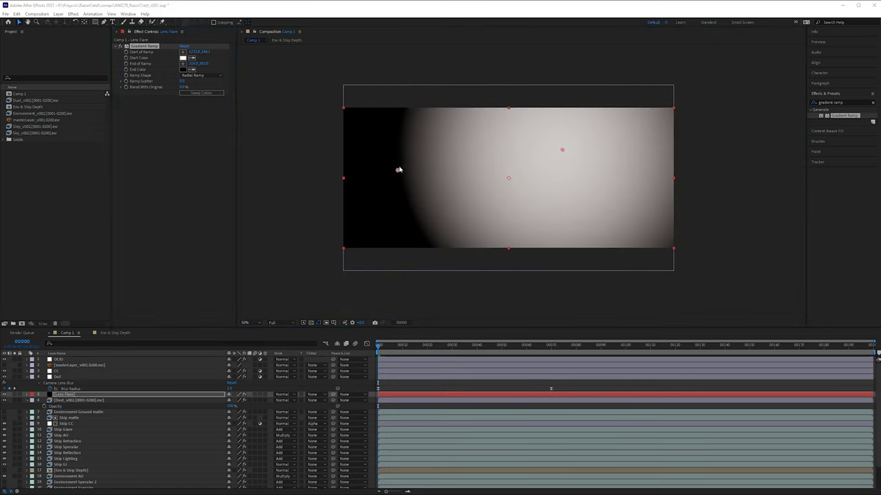
pyautogui.moveTo(397, 173); pyautogui.dragTo(419, 223)
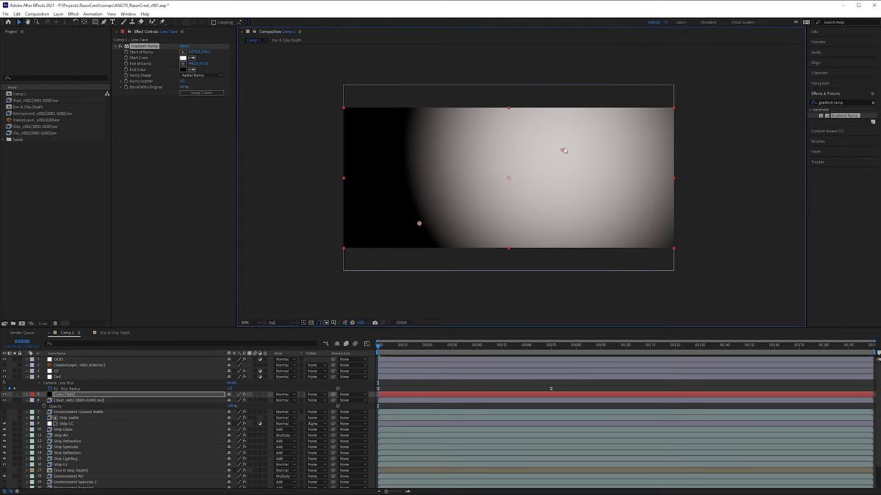
pyautogui.moveTo(562, 150); pyautogui.dragTo(774, 80)
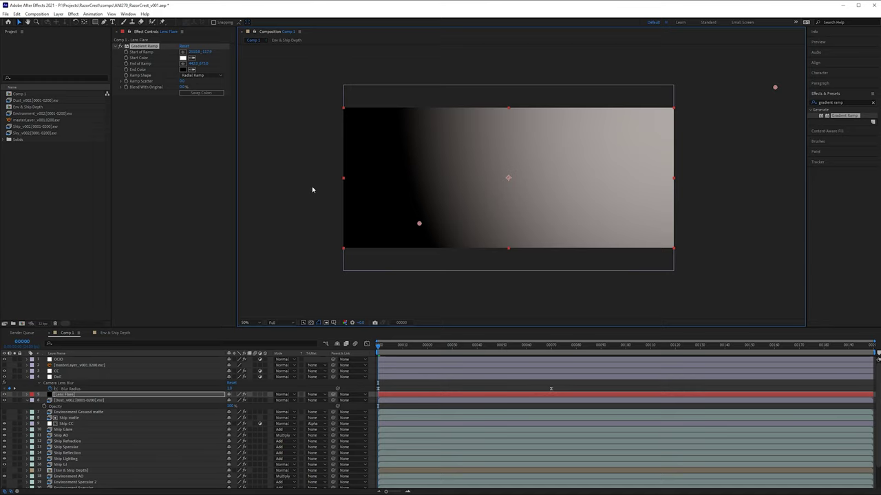
# Set the ramp's start colour to a dark, muted yellowish brown.
pyautogui.click(183, 57)
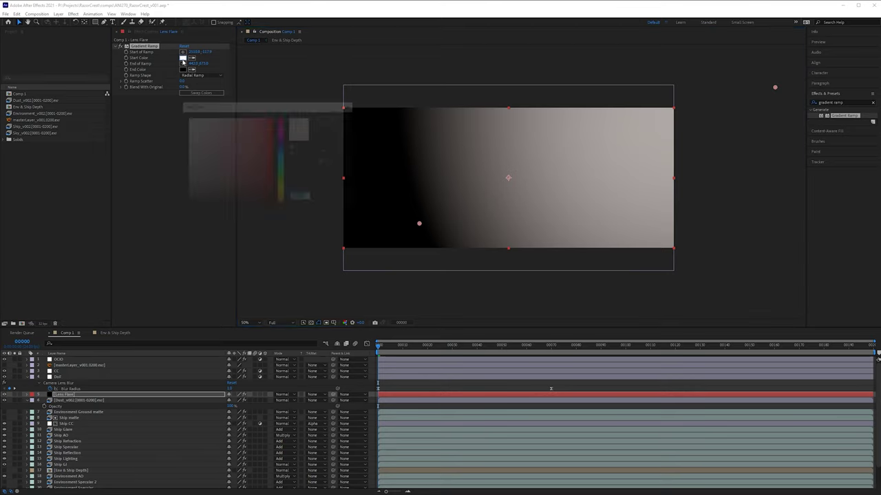
pyautogui.moveTo(282, 178)
pyautogui.mouseDown()
pyautogui.moveTo(284, 204)
pyautogui.moveTo(245, 191)
pyautogui.moveTo(229, 196)
pyautogui.mouseUp()
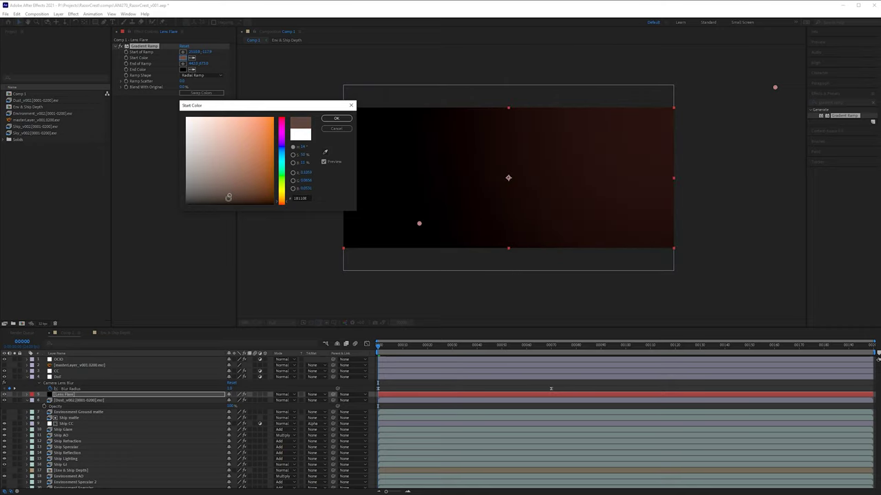
pyautogui.moveTo(282, 200)
pyautogui.mouseDown()
pyautogui.moveTo(269, 100)
pyautogui.moveTo(287, 101)
pyautogui.mouseUp()
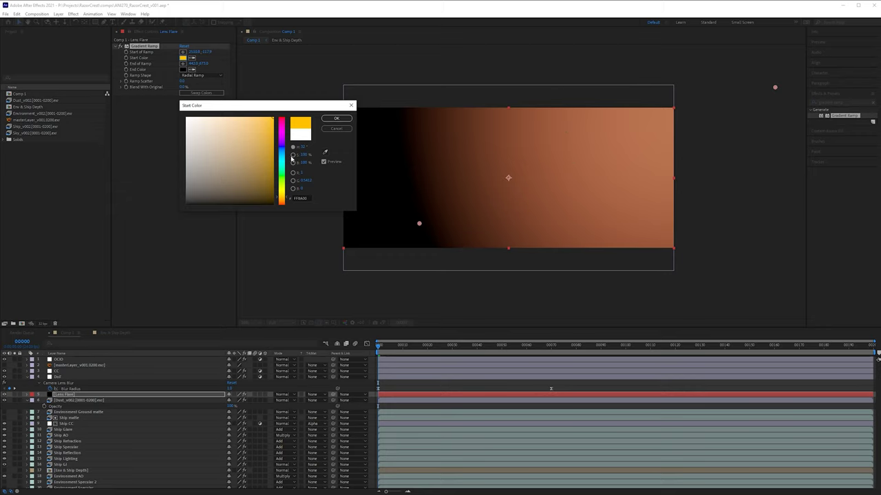
pyautogui.moveTo(271, 121); pyautogui.dragTo(229, 192)
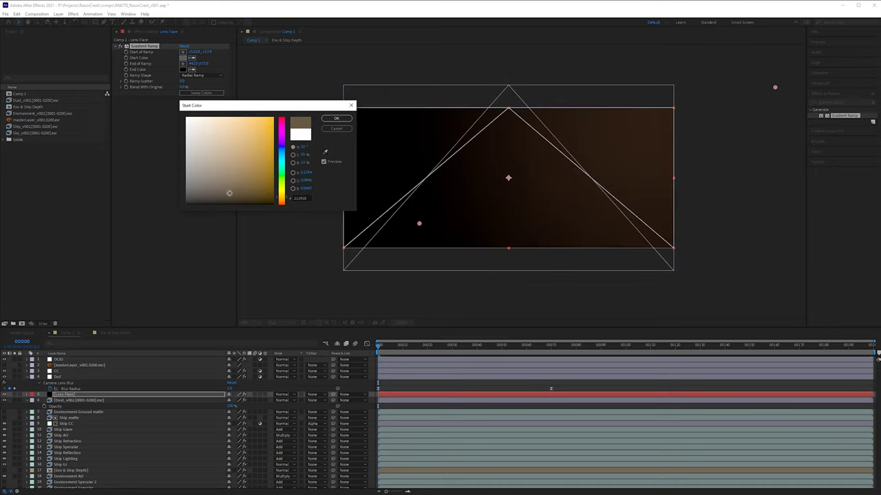
pyautogui.click(338, 119)
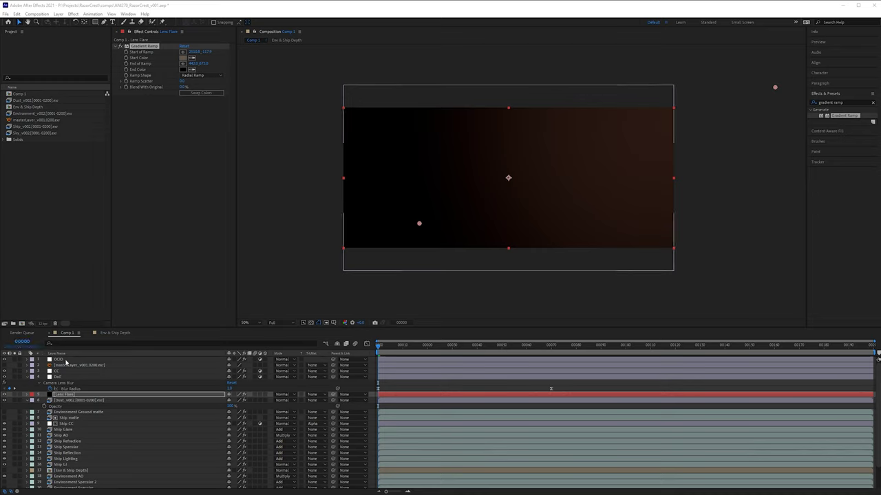
# Compare the Lens Flare layer soloed and unsoloed, and inspect the OCIO layer's effect settings.
pyautogui.click(15, 396)
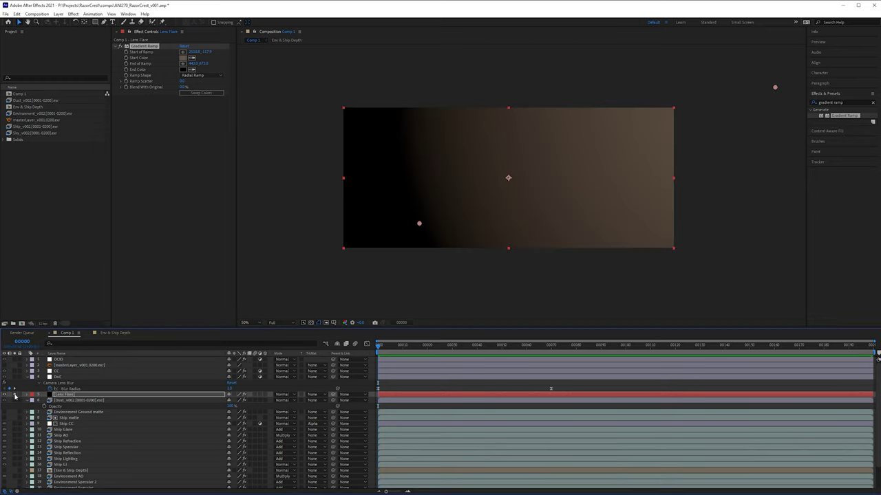
pyautogui.click(15, 395)
pyautogui.click(15, 396)
pyautogui.click(15, 395)
pyautogui.click(15, 396)
pyautogui.click(80, 396)
pyautogui.click(15, 395)
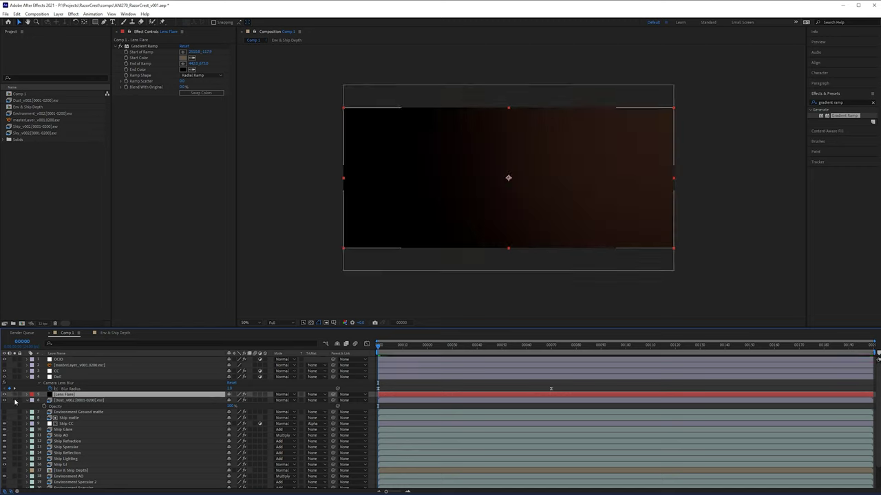
pyautogui.click(60, 360)
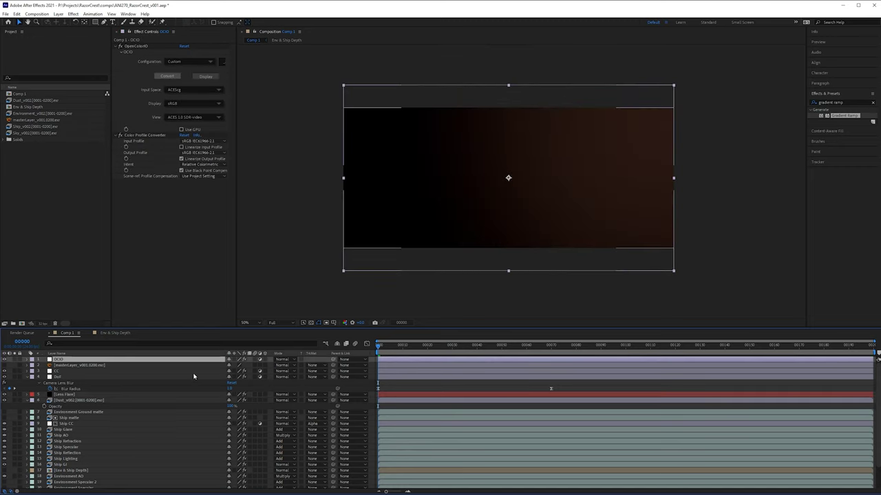
# Set the Lens Flare layer's blending mode to Add.
pyautogui.click(65, 394)
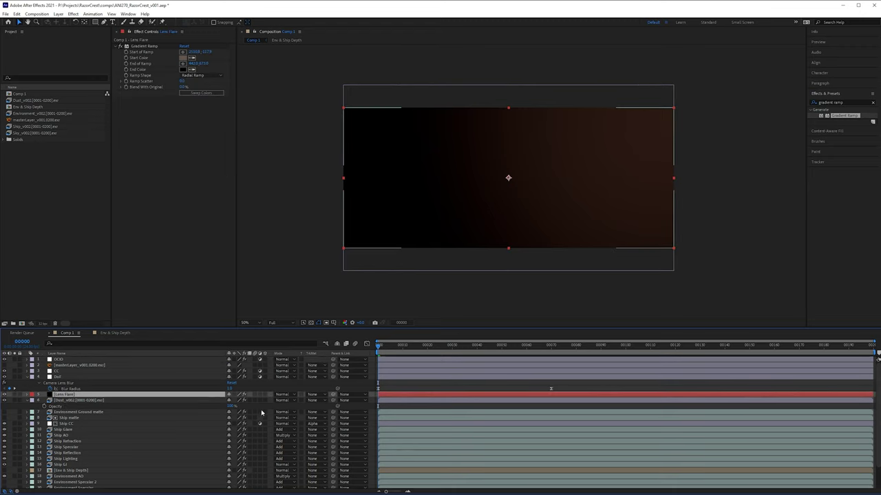
pyautogui.click(284, 394)
pyautogui.click(307, 164)
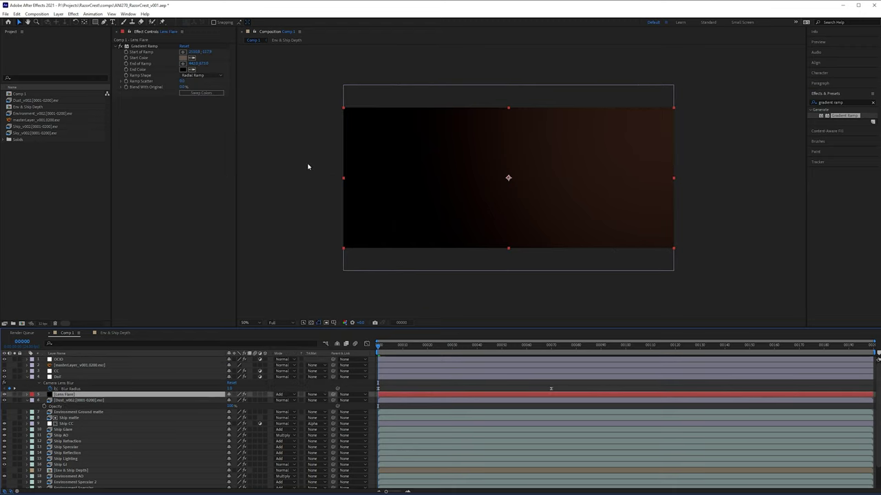
pyautogui.scroll(1, 529, 184)
pyautogui.moveTo(528, 184); pyautogui.dragTo(436, 200)
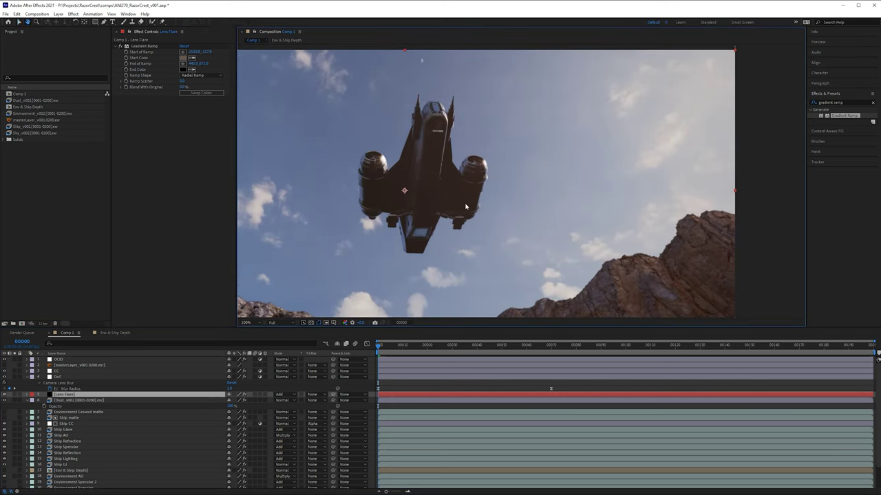
# Compare the composite with the Lens Flare layer hidden and shown, leaving the layer visible.
pyautogui.click(5, 395)
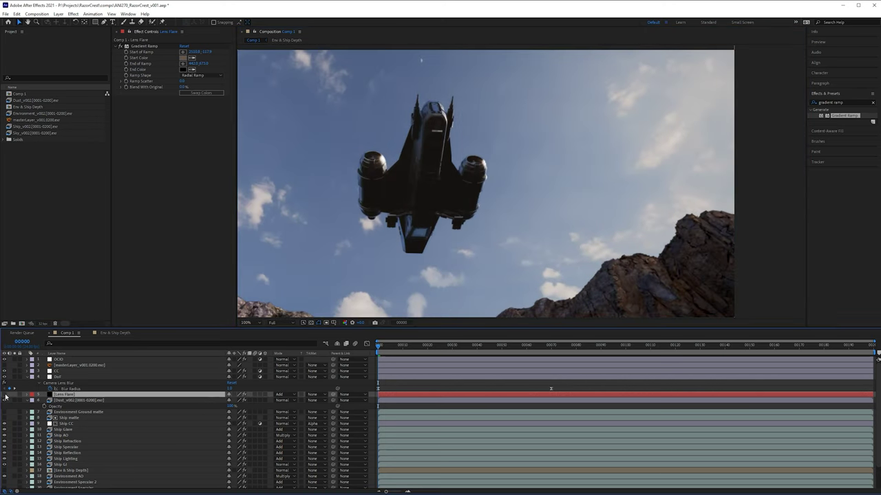
pyautogui.click(5, 396)
pyautogui.click(5, 395)
pyautogui.click(5, 397)
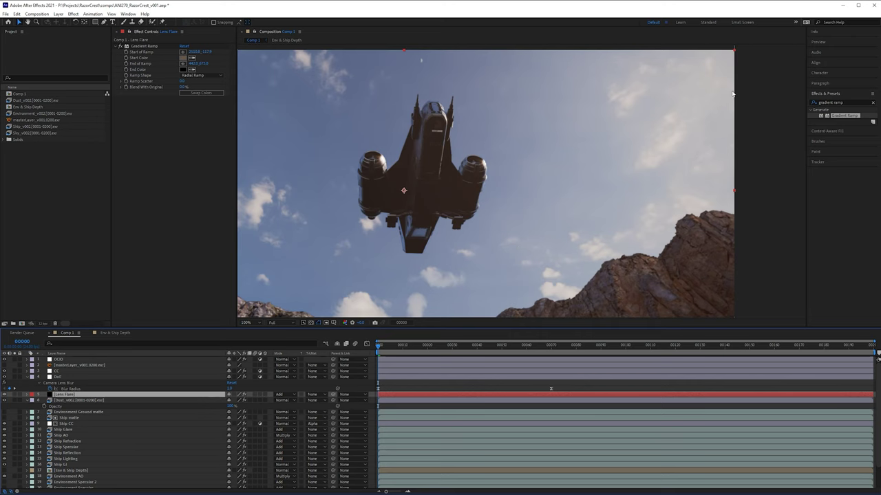
pyautogui.scroll(-1, 642, 137)
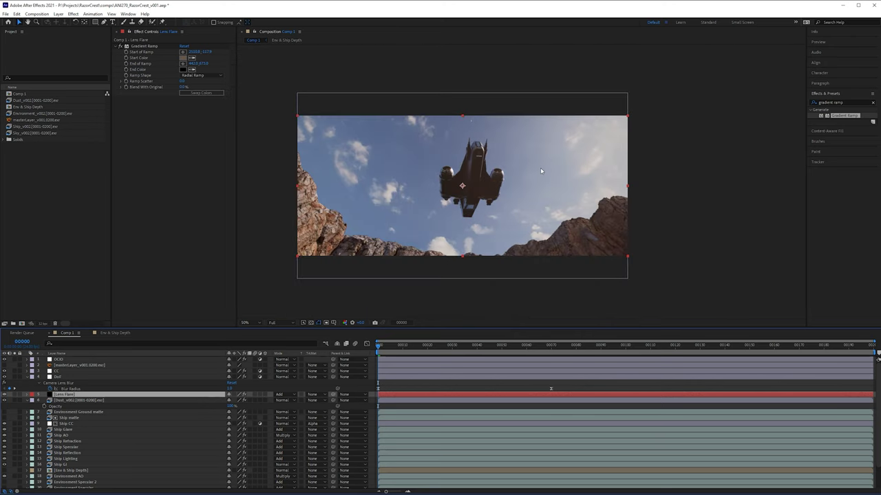
pyautogui.hotkey('shift', '/')
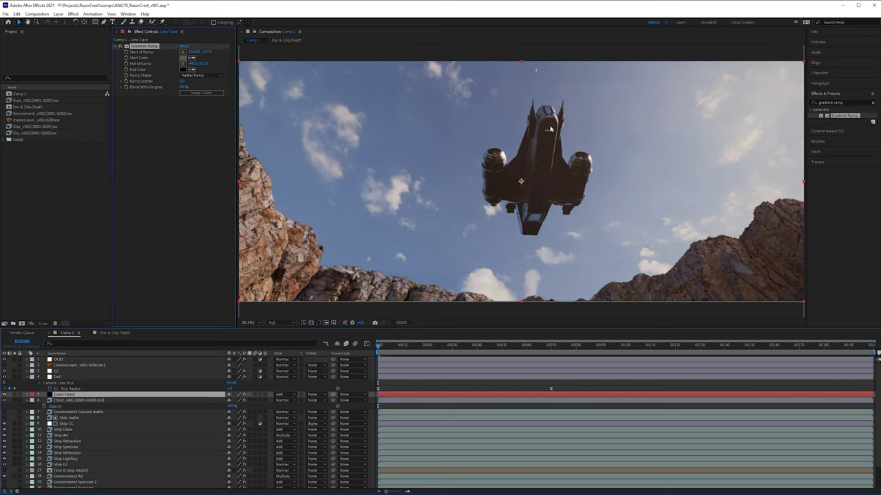
# Move the ramp's end point slightly lower and its start point closer to the frame, to about 2112, -88.
pyautogui.scroll(-2, 427, 230)
pyautogui.moveTo(402, 244); pyautogui.dragTo(406, 253)
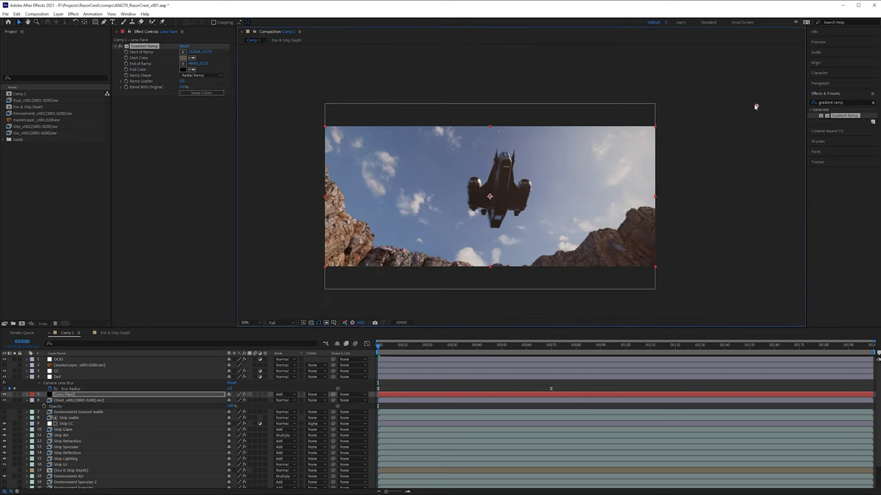
pyautogui.moveTo(756, 107); pyautogui.dragTo(543, 161)
pyautogui.moveTo(663, 125)
pyautogui.mouseDown()
pyautogui.moveTo(681, 118)
pyautogui.moveTo(649, 135)
pyautogui.moveTo(701, 98)
pyautogui.moveTo(661, 122)
pyautogui.moveTo(702, 103)
pyautogui.moveTo(687, 112)
pyautogui.mouseUp()
pyautogui.scroll(3, 525, 215)
pyautogui.moveTo(597, 176); pyautogui.dragTo(448, 214)
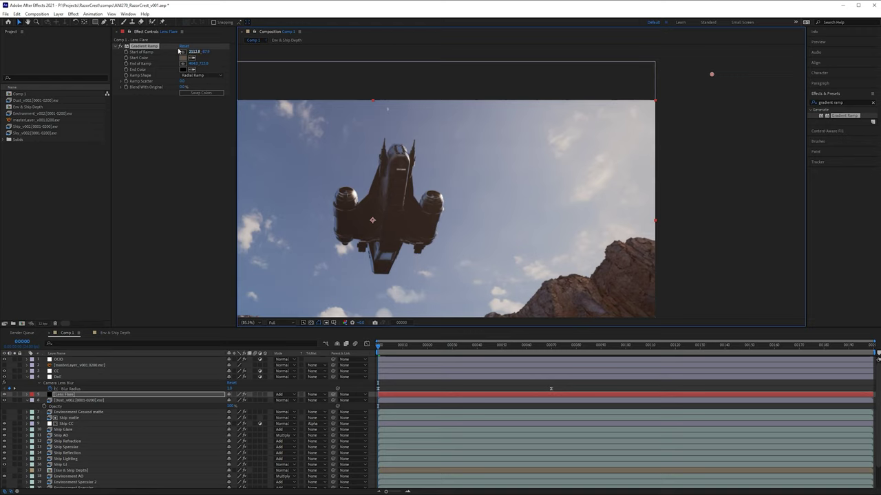
# Keyframe the Gradient Ramp's Start of Ramp at frame 0 and go ahead in the shot to frame 160.
pyautogui.click(129, 52)
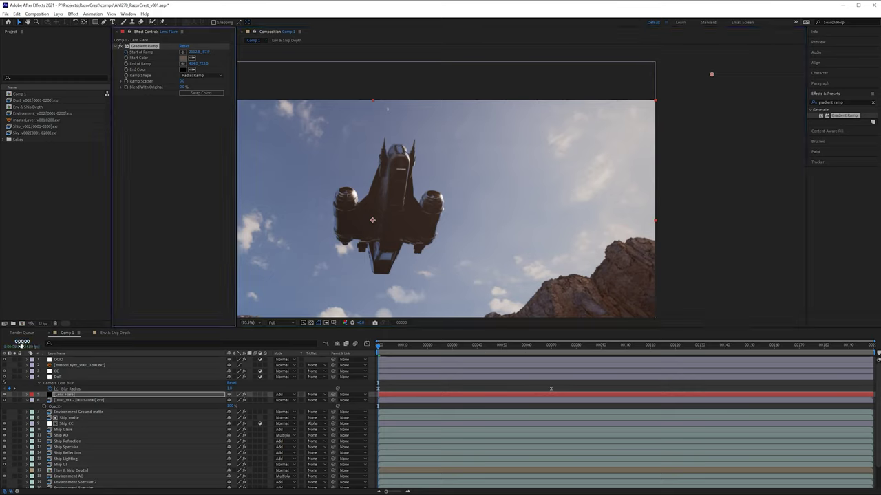
pyautogui.moveTo(691, 346); pyautogui.dragTo(726, 346)
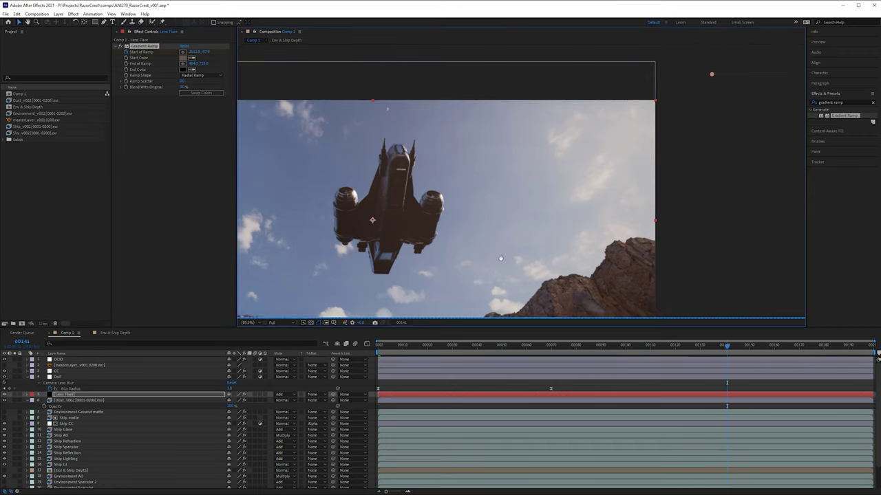
pyautogui.moveTo(500, 257); pyautogui.dragTo(533, 230)
pyautogui.press('space')
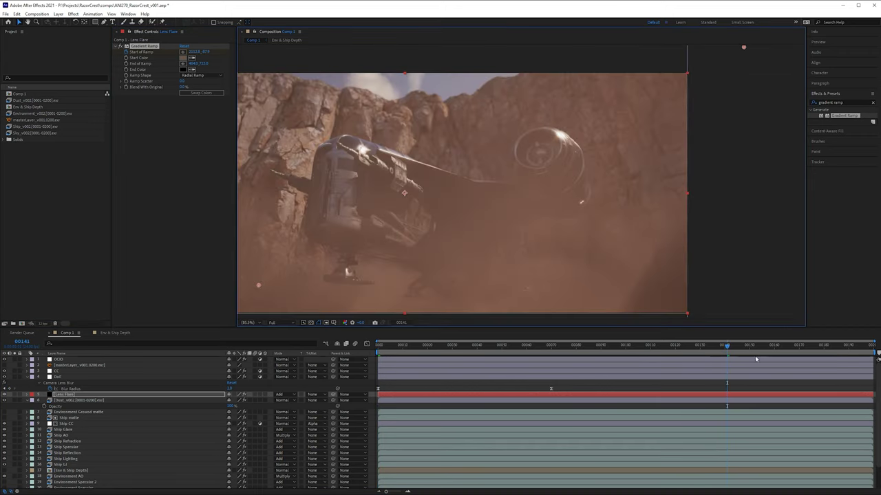
pyautogui.click(761, 350)
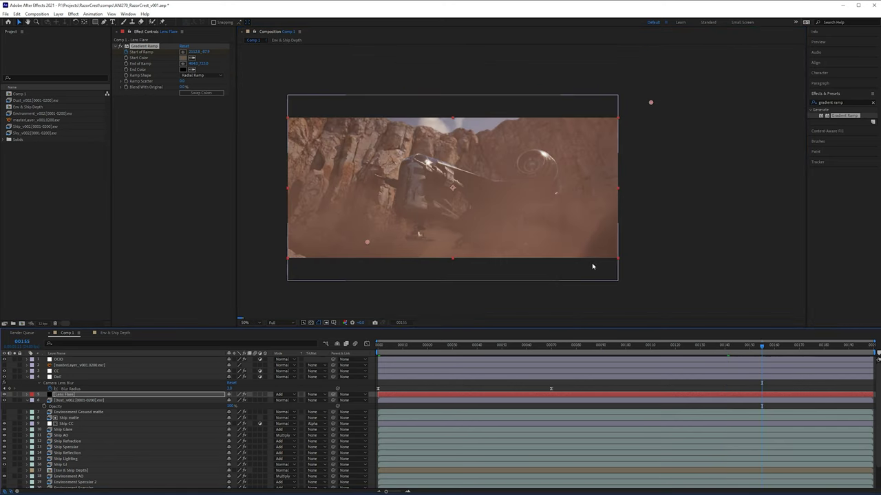
pyautogui.press(',')
pyautogui.press(',')
pyautogui.moveTo(594, 266); pyautogui.dragTo(620, 267)
pyautogui.click(776, 349)
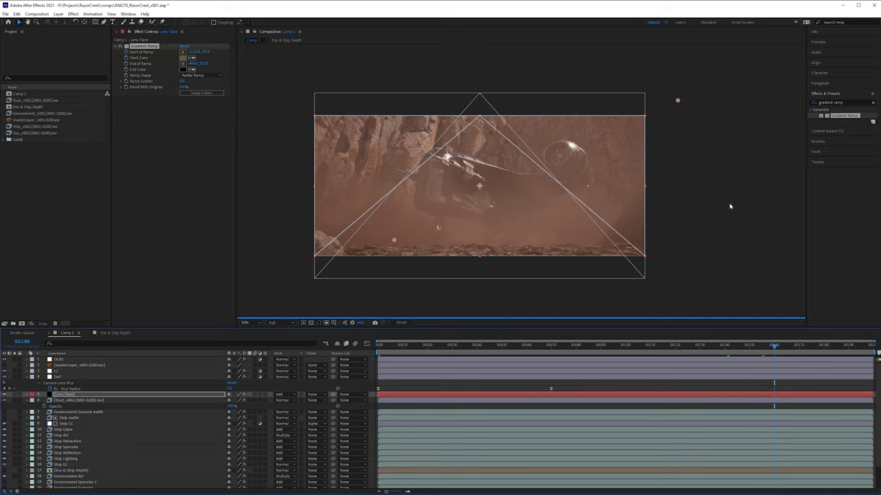
# At frame 160, move the ramp's start point far above the frame, to about 2256, -1456.
pyautogui.moveTo(711, 135); pyautogui.dragTo(682, 188)
pyautogui.scroll(-2, 688, 168)
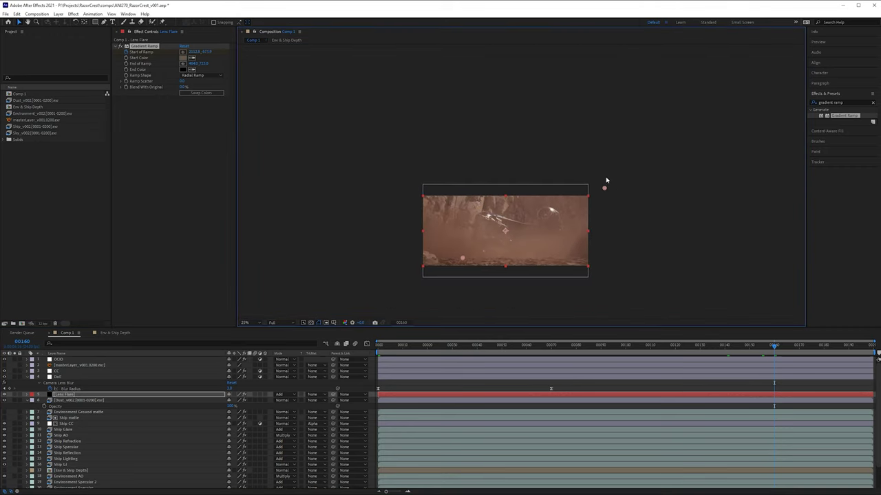
pyautogui.moveTo(607, 180); pyautogui.dragTo(618, 68)
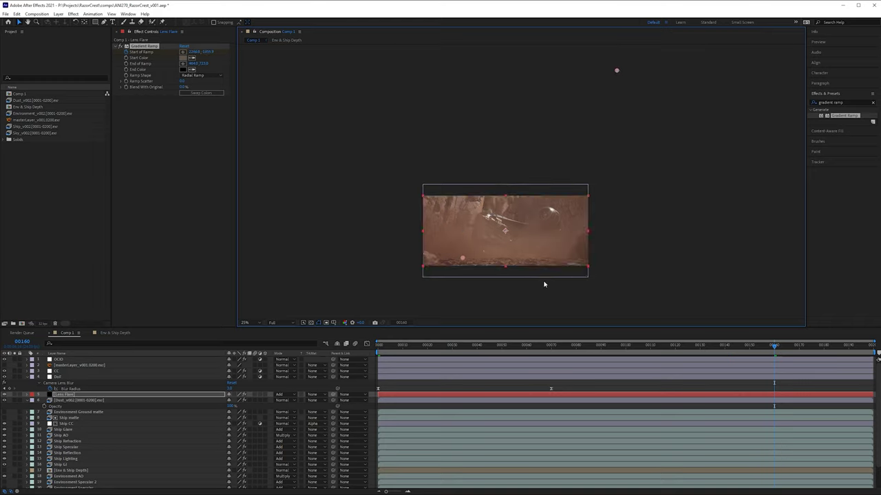
pyautogui.press('.')
pyautogui.moveTo(551, 241); pyautogui.dragTo(508, 203)
pyautogui.moveTo(606, 207); pyautogui.dragTo(608, 221)
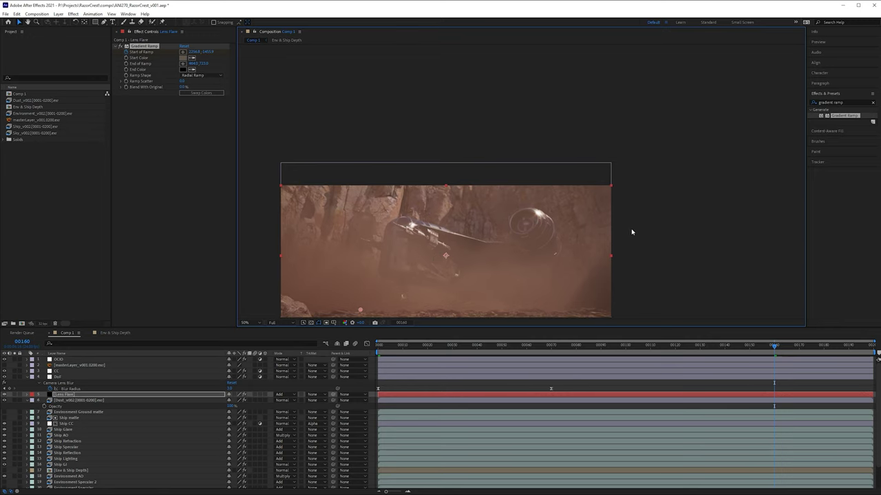
# Fit the composition in view and compare frame 160 with the Lens Flare layer hidden and shown, leaving the layer visible.
pyautogui.click(253, 324)
pyautogui.click(256, 354)
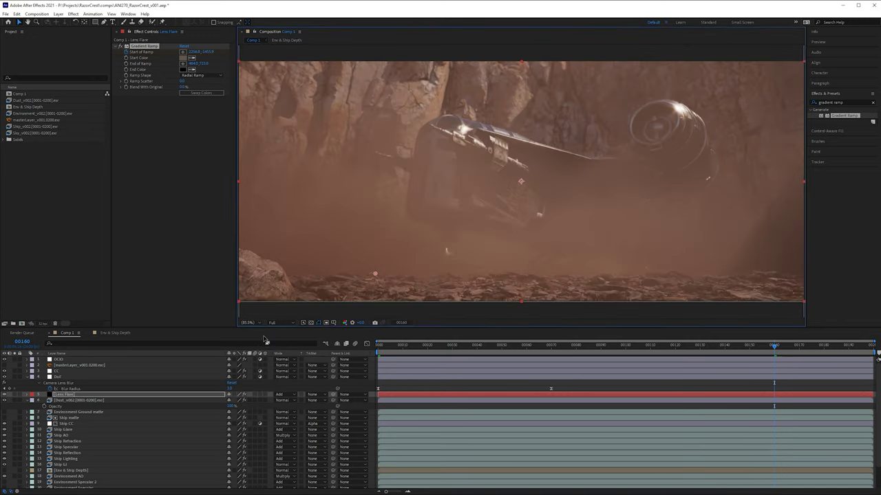
pyautogui.moveTo(640, 193); pyautogui.dragTo(568, 250)
pyautogui.click(5, 395)
pyautogui.click(4, 395)
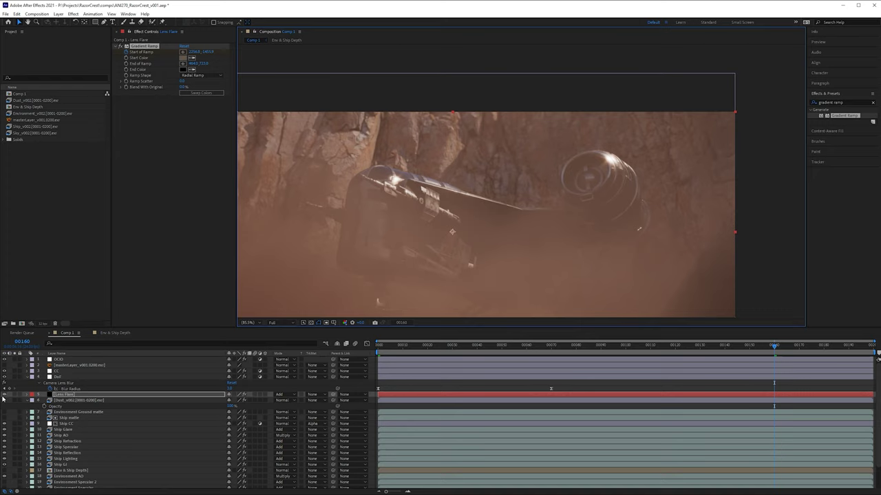
pyautogui.click(6, 396)
pyautogui.click(5, 396)
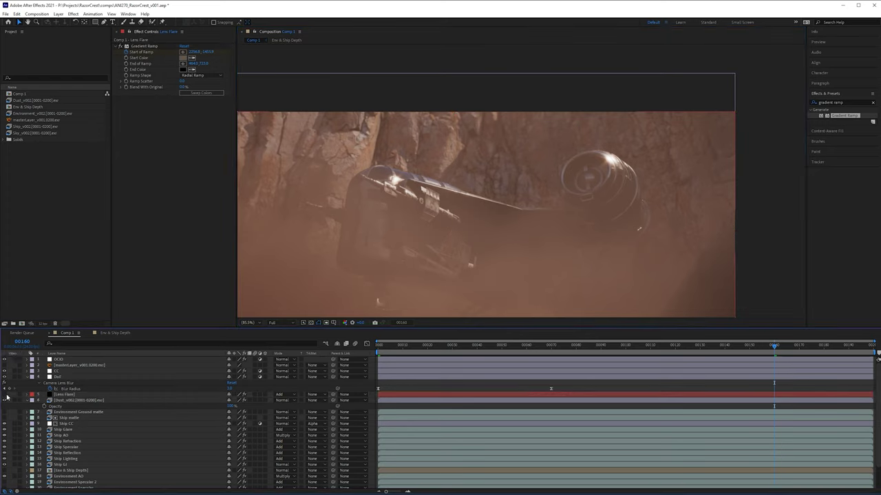
pyautogui.click(6, 395)
pyautogui.click(6, 396)
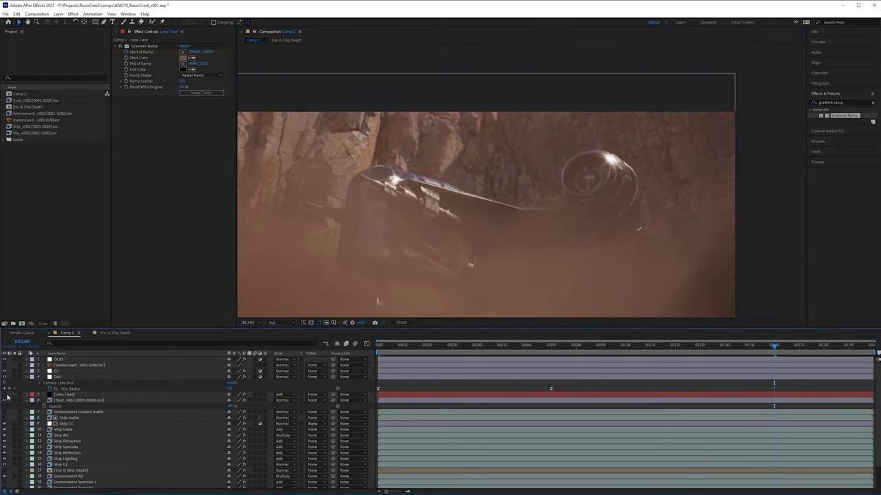
pyautogui.click(6, 395)
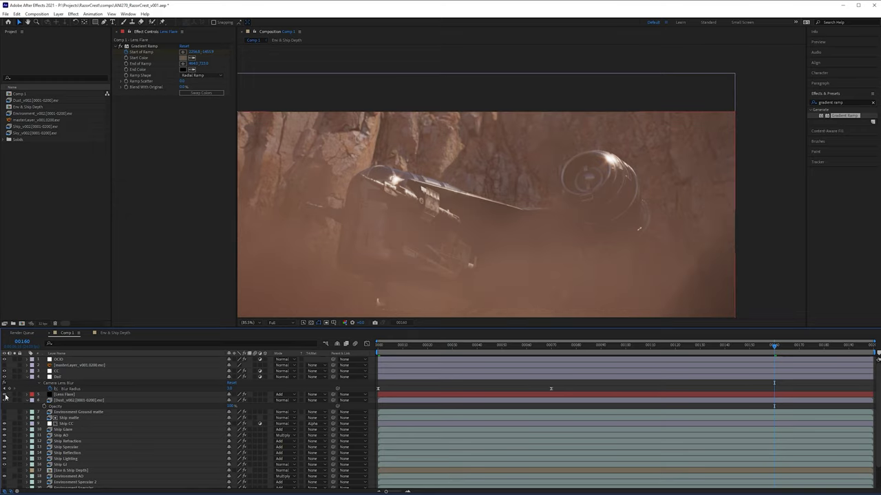
pyautogui.click(5, 395)
pyautogui.click(6, 395)
pyautogui.click(5, 395)
# Move the ramp's start point at frame 160 still farther above the frame, to about 2320, -1732.
pyautogui.scroll(-2, 474, 214)
pyautogui.scroll(-2, 474, 213)
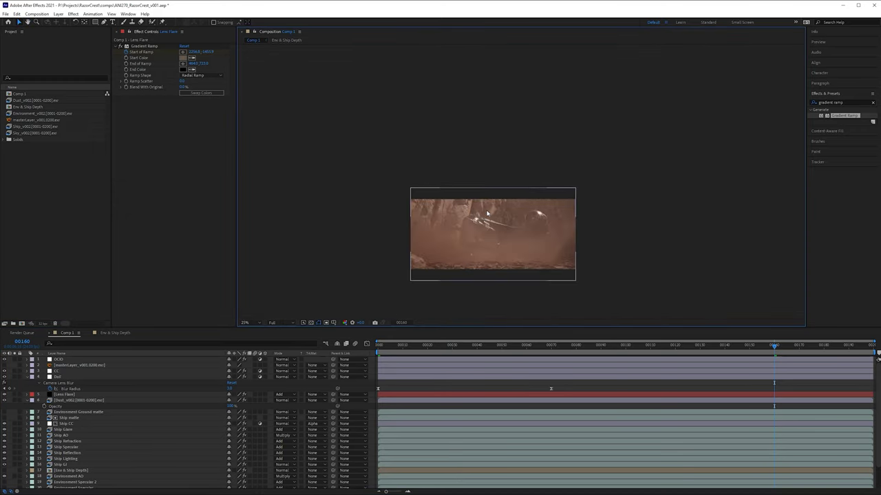
pyautogui.click(145, 47)
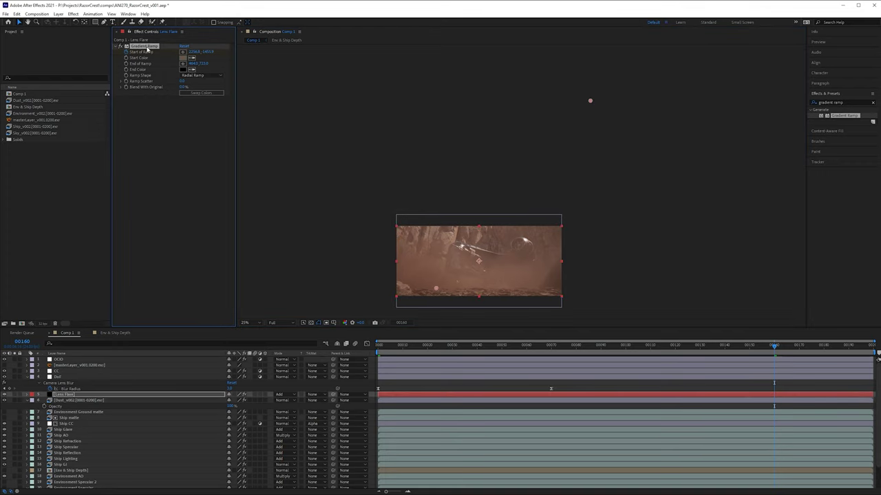
pyautogui.moveTo(579, 173); pyautogui.dragTo(580, 183)
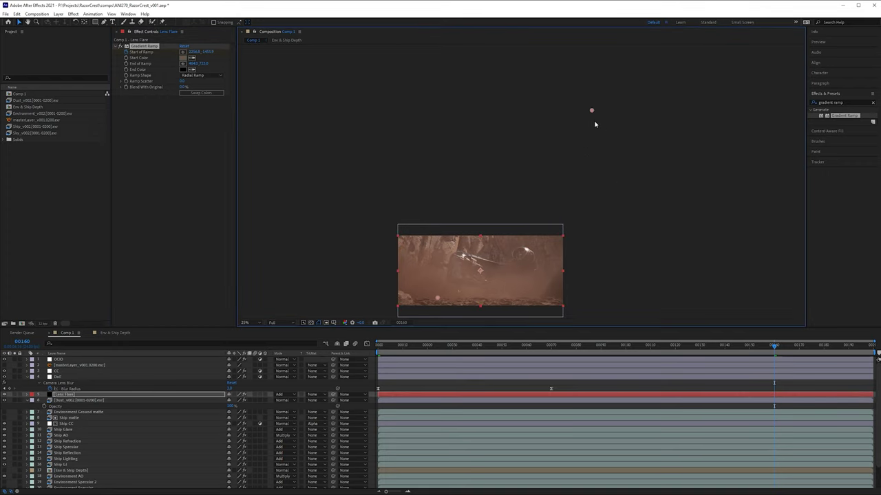
pyautogui.moveTo(592, 110); pyautogui.dragTo(597, 87)
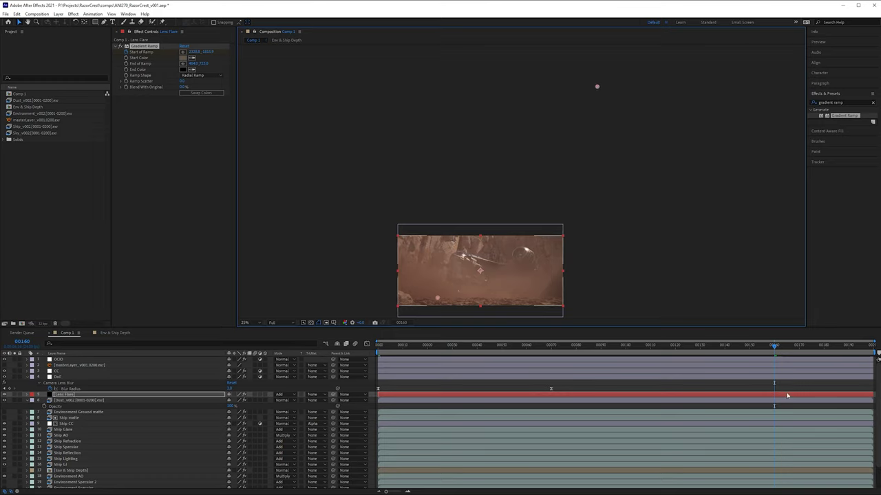
# Reveal the Lens Flare layer's keyframes and apply Easy Ease to both Start of Ramp keyframes.
pyautogui.click(151, 396)
pyautogui.press('u')
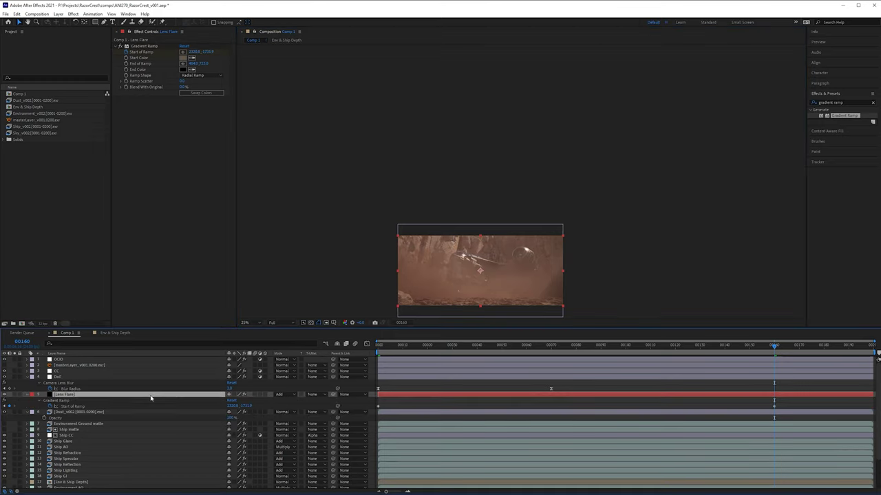
pyautogui.moveTo(841, 409); pyautogui.dragTo(350, 434)
pyautogui.moveTo(796, 403)
pyautogui.mouseDown()
pyautogui.moveTo(346, 427)
pyautogui.moveTo(793, 406)
pyautogui.mouseUp()
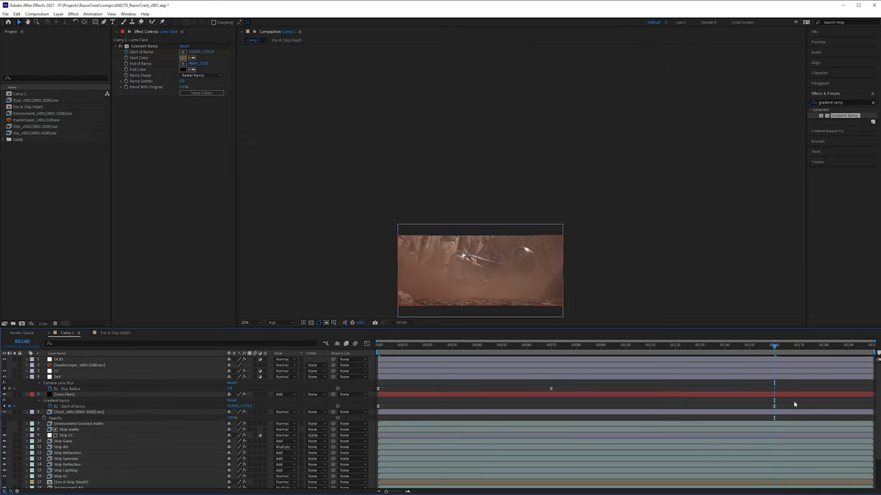
# Fit the composition in view, inspect the Start of Ramp easing curves in the Graph Editor, and return to an earlier frame.
pyautogui.moveTo(549, 256); pyautogui.dragTo(568, 238)
pyautogui.hotkey('shift', '/')
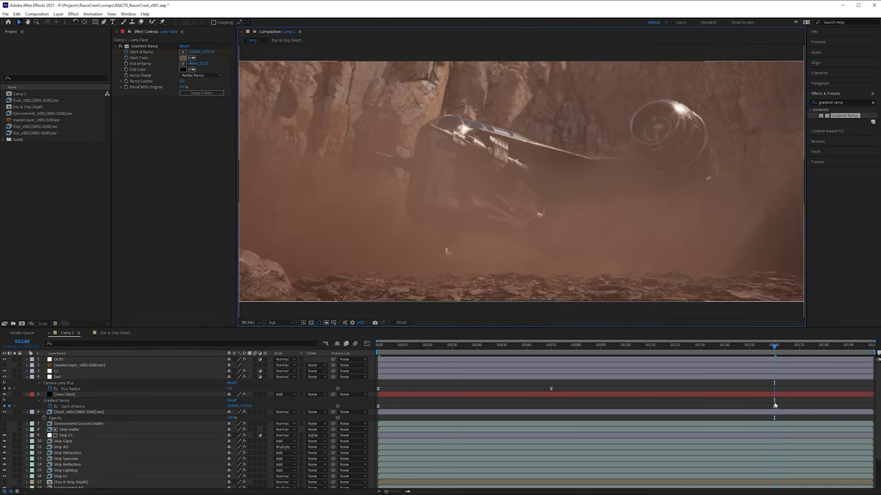
pyautogui.click(760, 396)
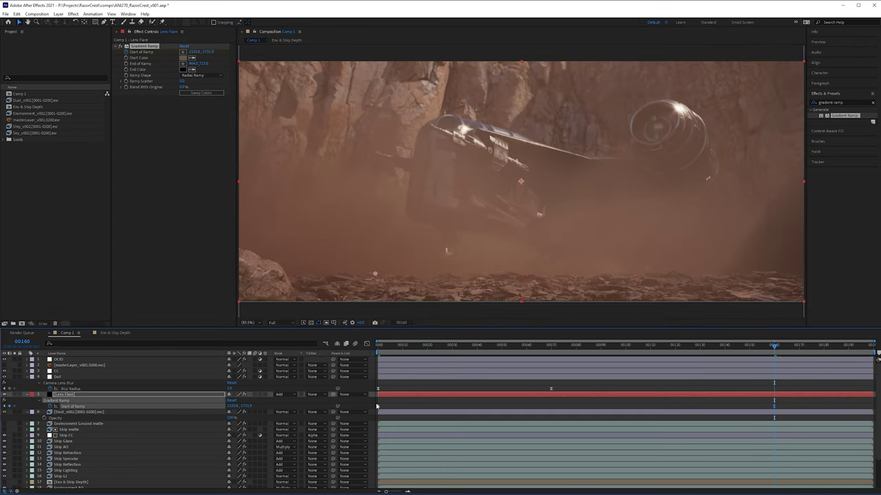
pyautogui.click(367, 344)
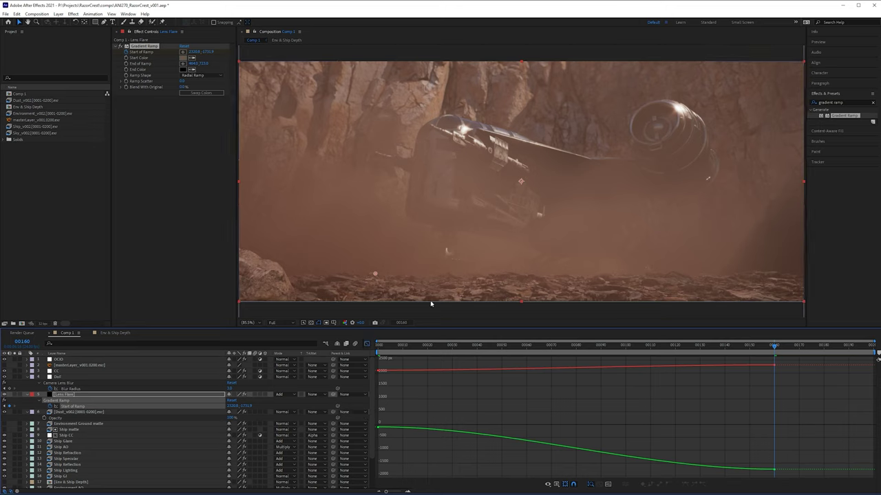
pyautogui.click(367, 344)
pyautogui.click(487, 345)
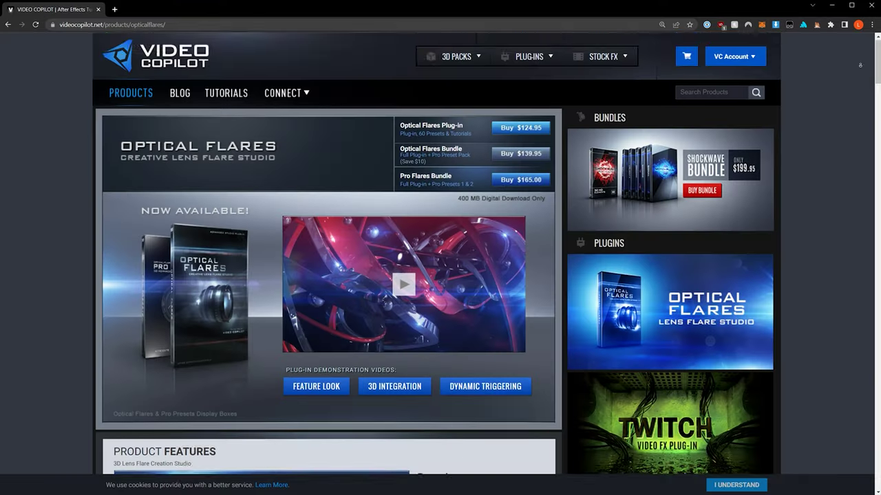
# Look through the Optical Flares product page on the Video Copilot website, including its product and interface features.
pyautogui.scroll(-3, 860, 70)
pyautogui.scroll(-3, 860, 71)
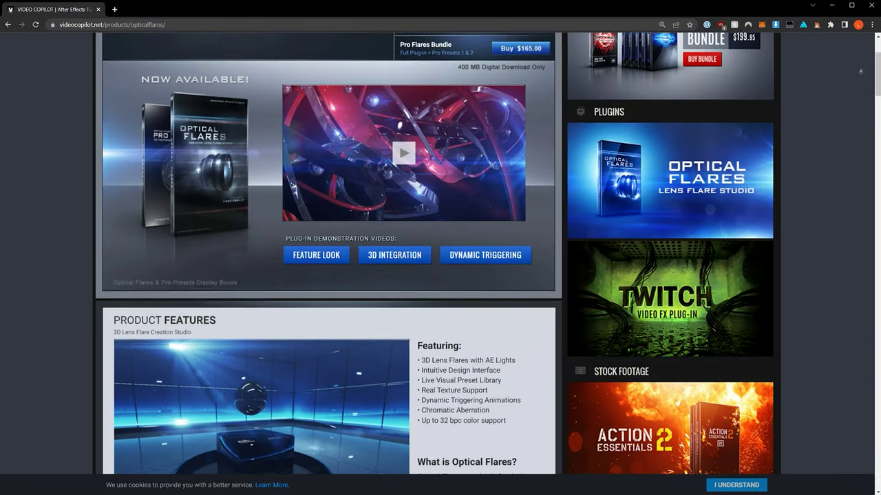
pyautogui.scroll(-3, 860, 71)
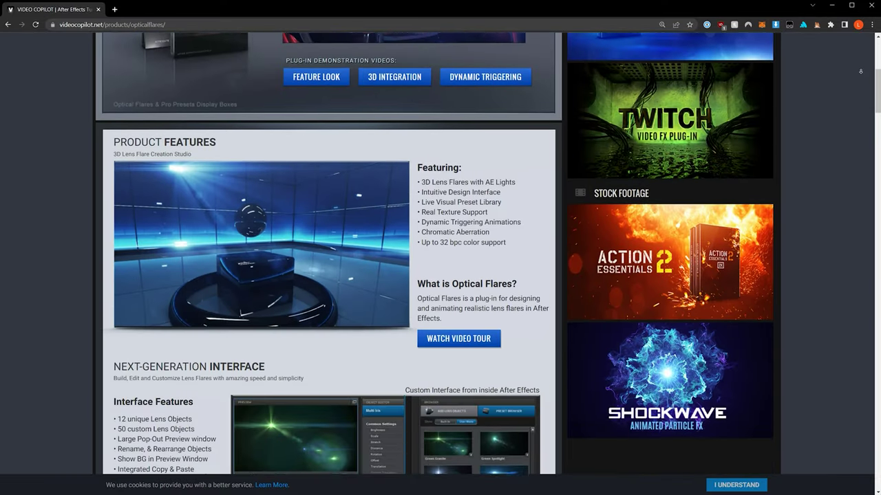
pyautogui.scroll(-3, 860, 71)
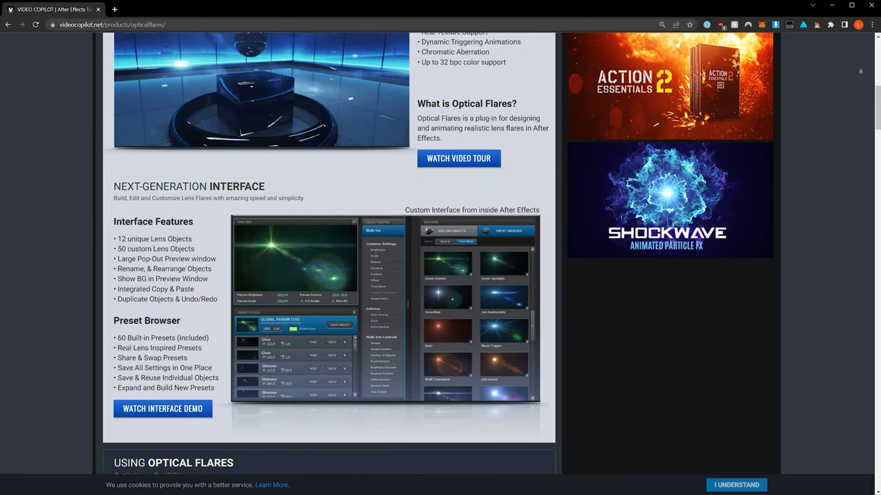